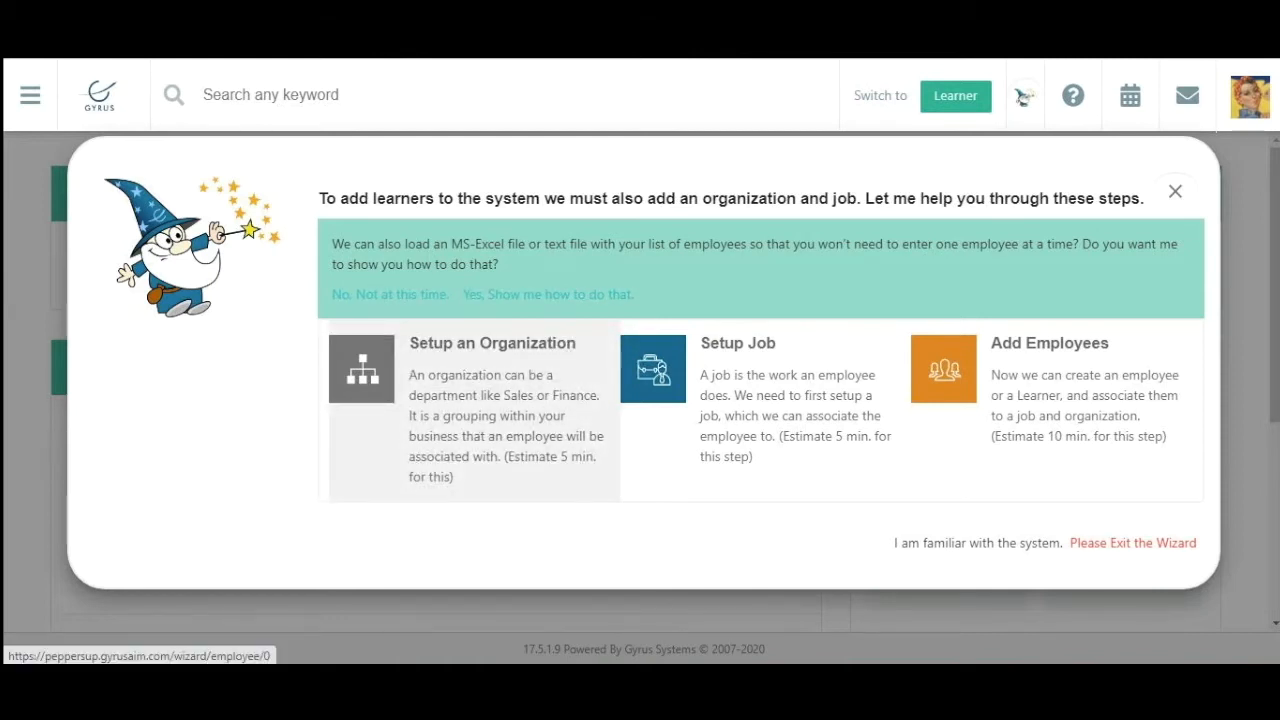
# Create an organization named 'Management', leaving optional fields blank, and save it.
pyautogui.click(474, 410)
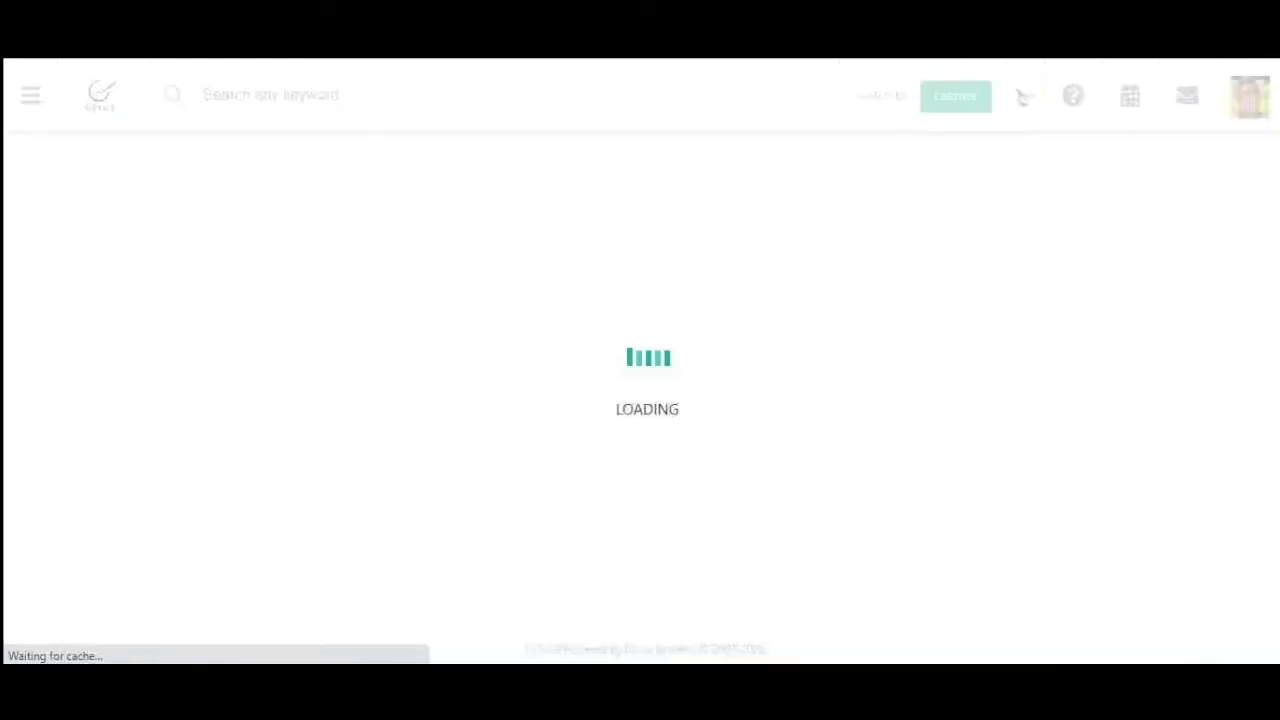
pyautogui.scroll(2, 620, 342)
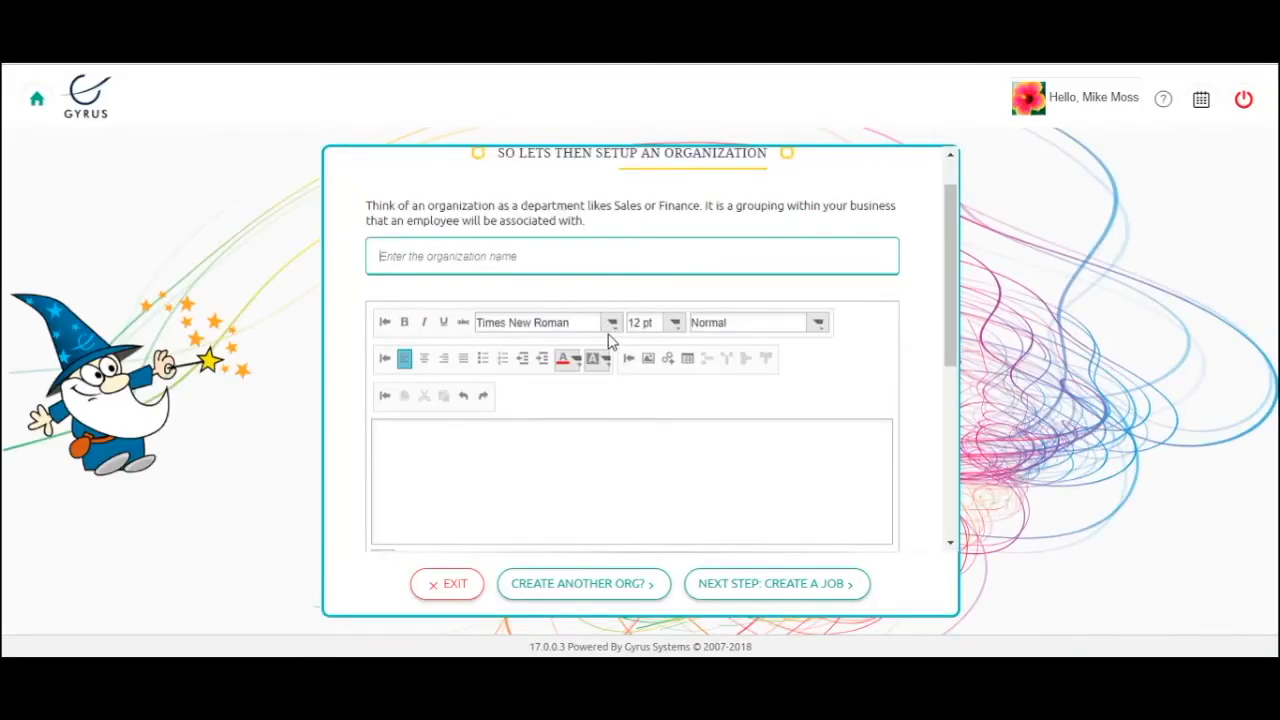
pyautogui.scroll(1, 610, 342)
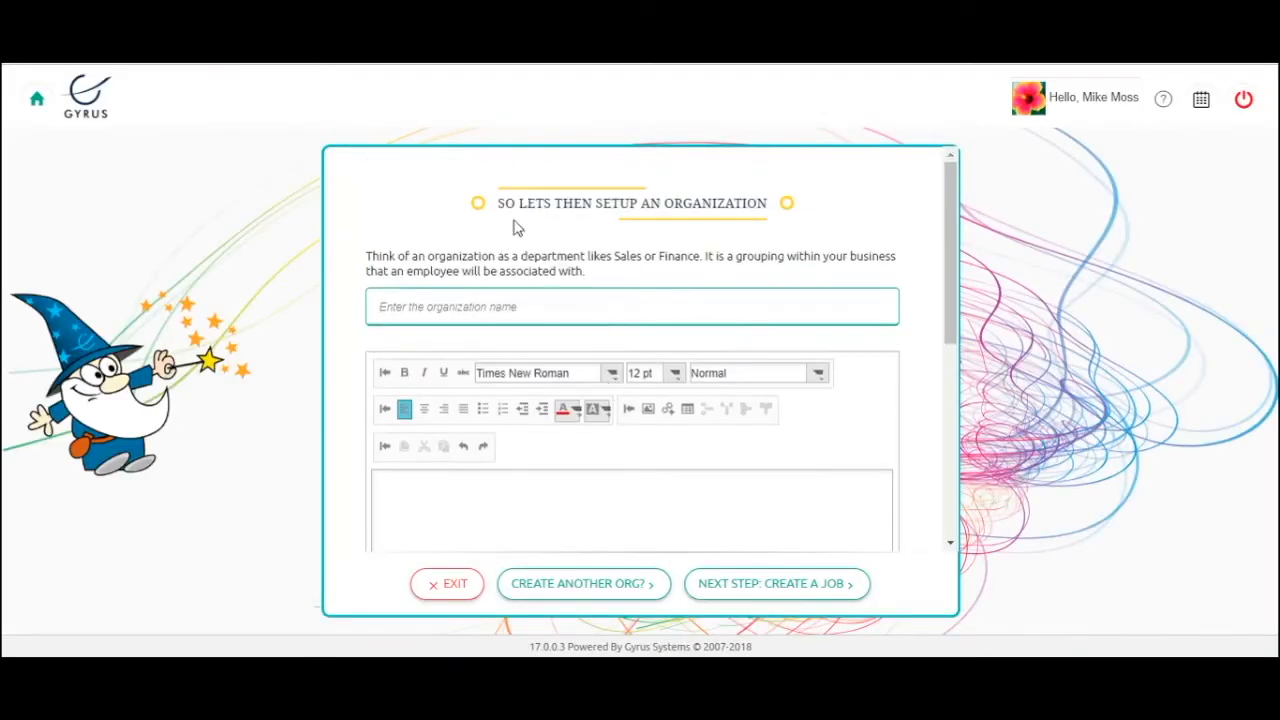
pyautogui.click(393, 303)
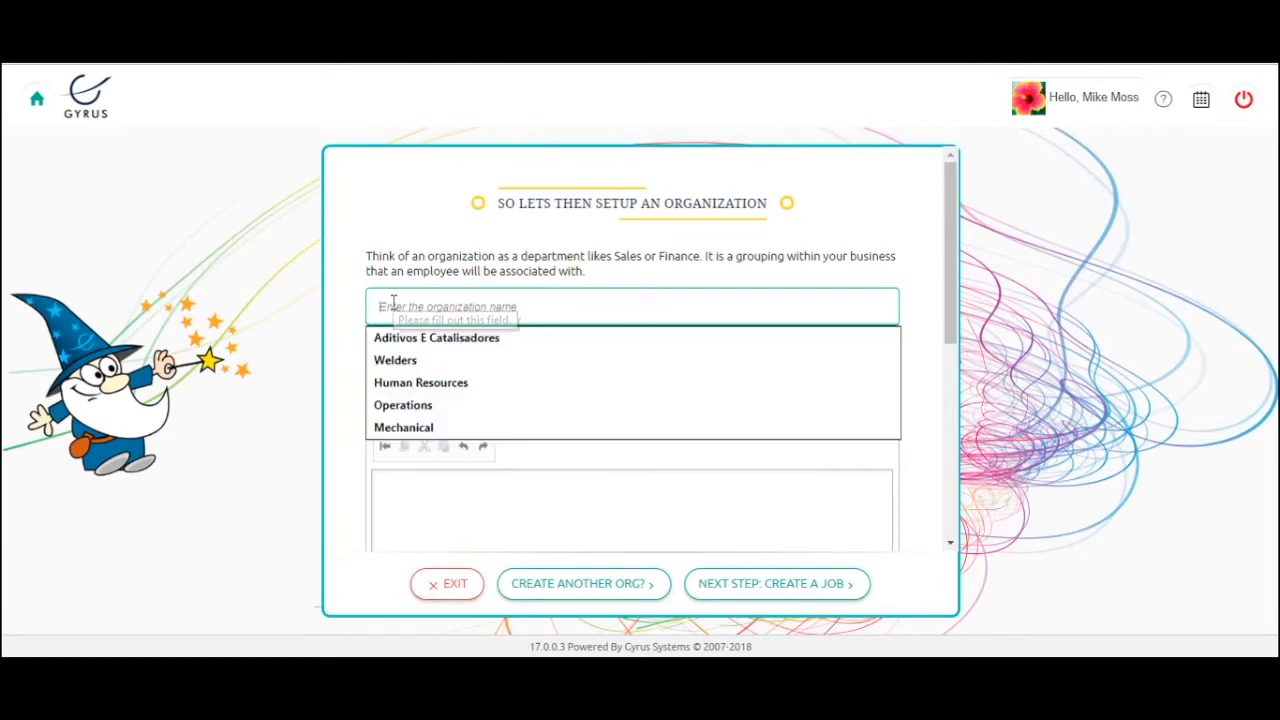
pyautogui.write('Management')
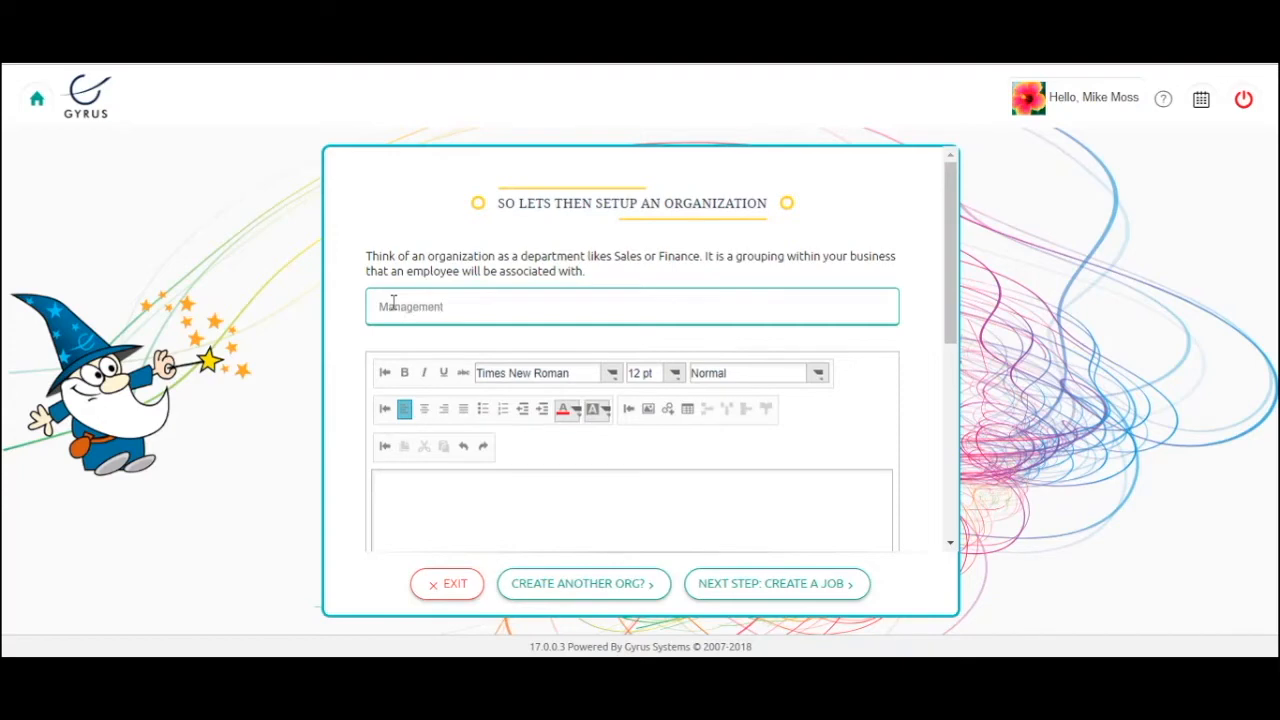
pyautogui.scroll(-2, 500, 405)
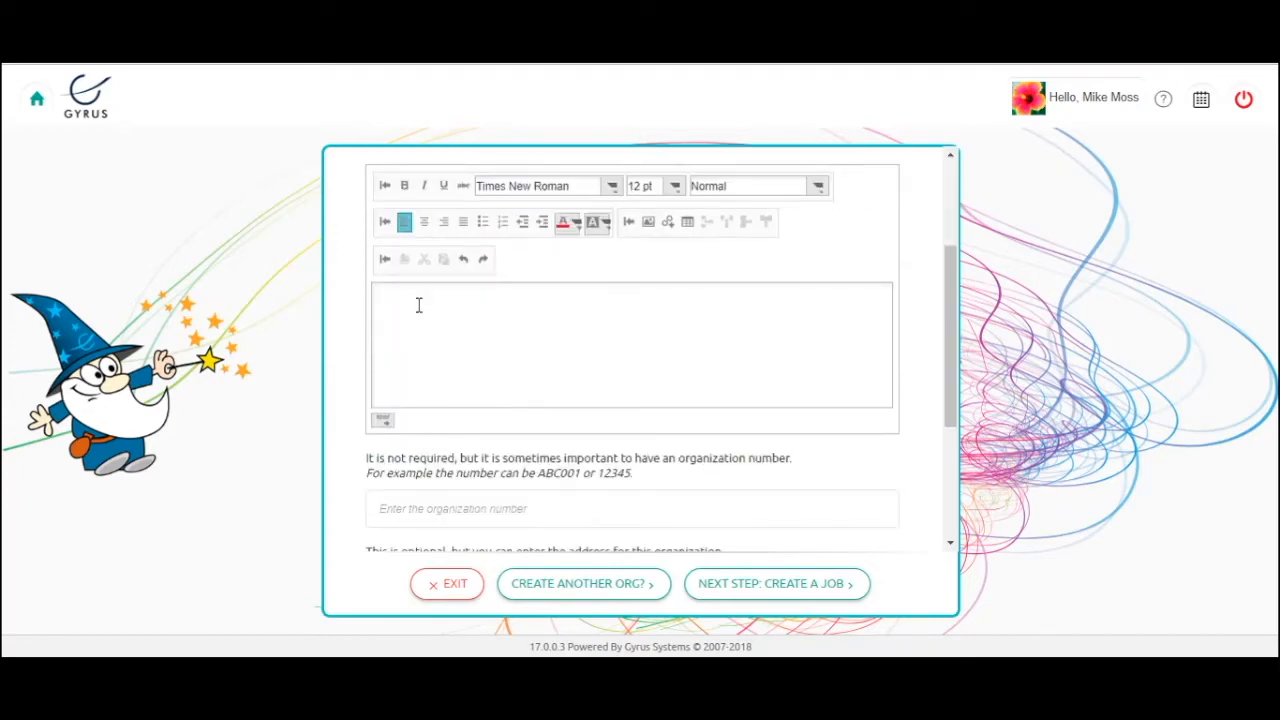
pyautogui.scroll(-1, 419, 305)
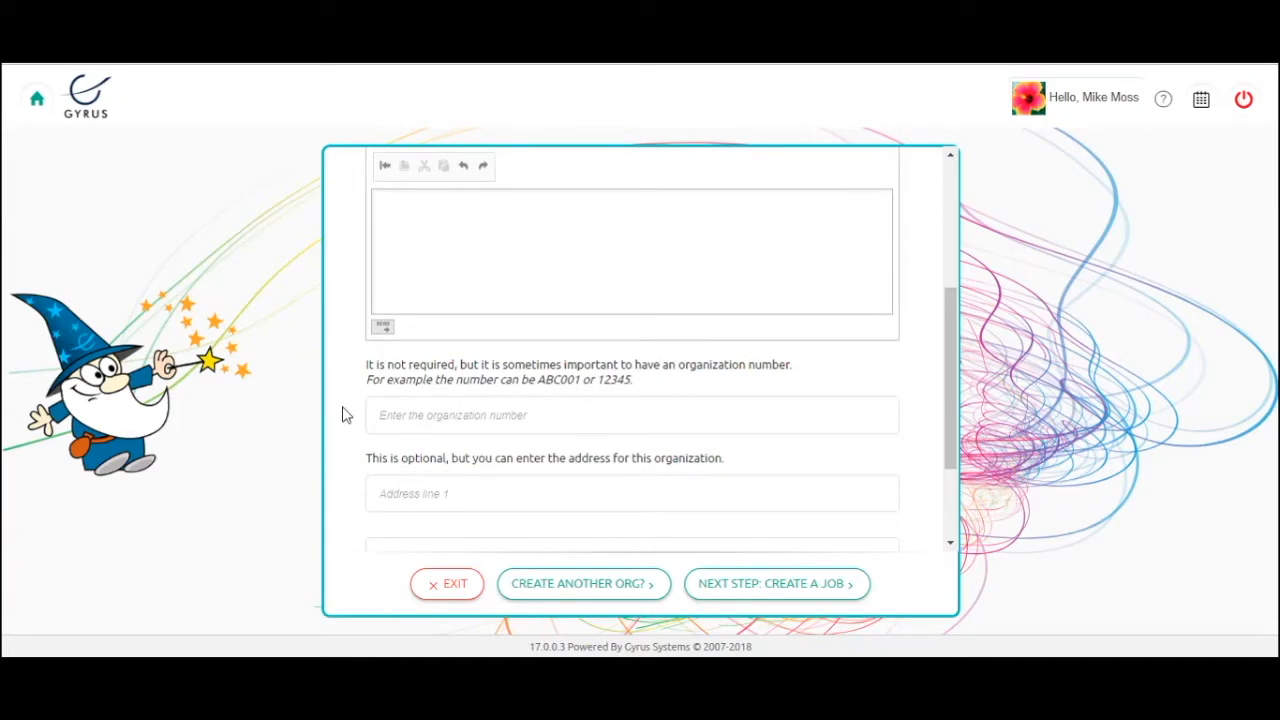
pyautogui.scroll(-2, 342, 415)
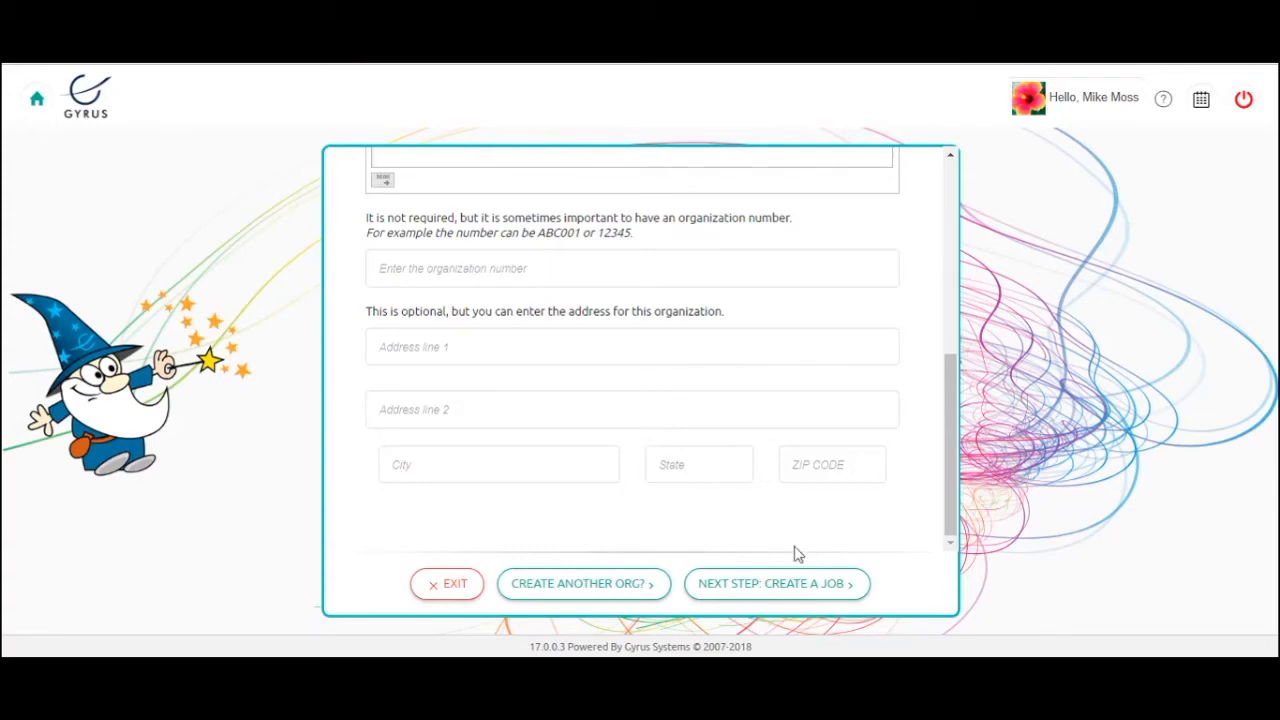
pyautogui.click(764, 590)
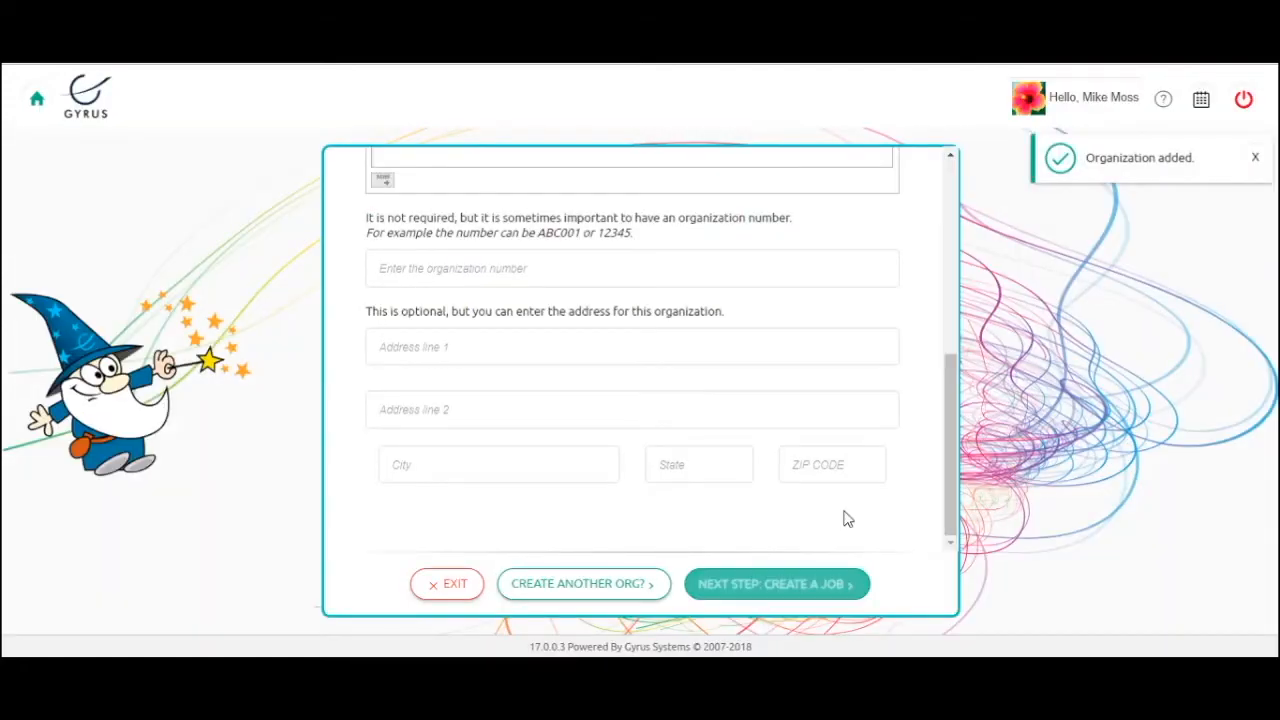
# Enter 'CEO' as the job name, leaving description and job number empty.
pyautogui.scroll(3, 811, 448)
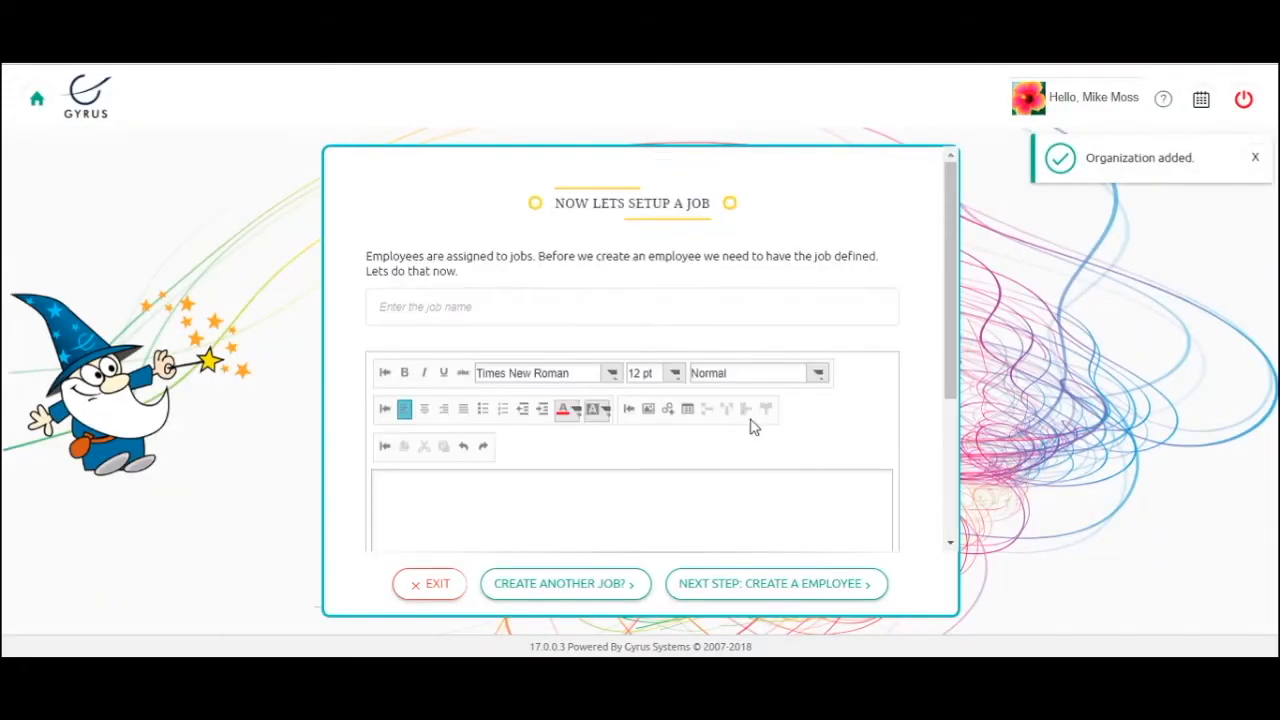
pyautogui.click(404, 306)
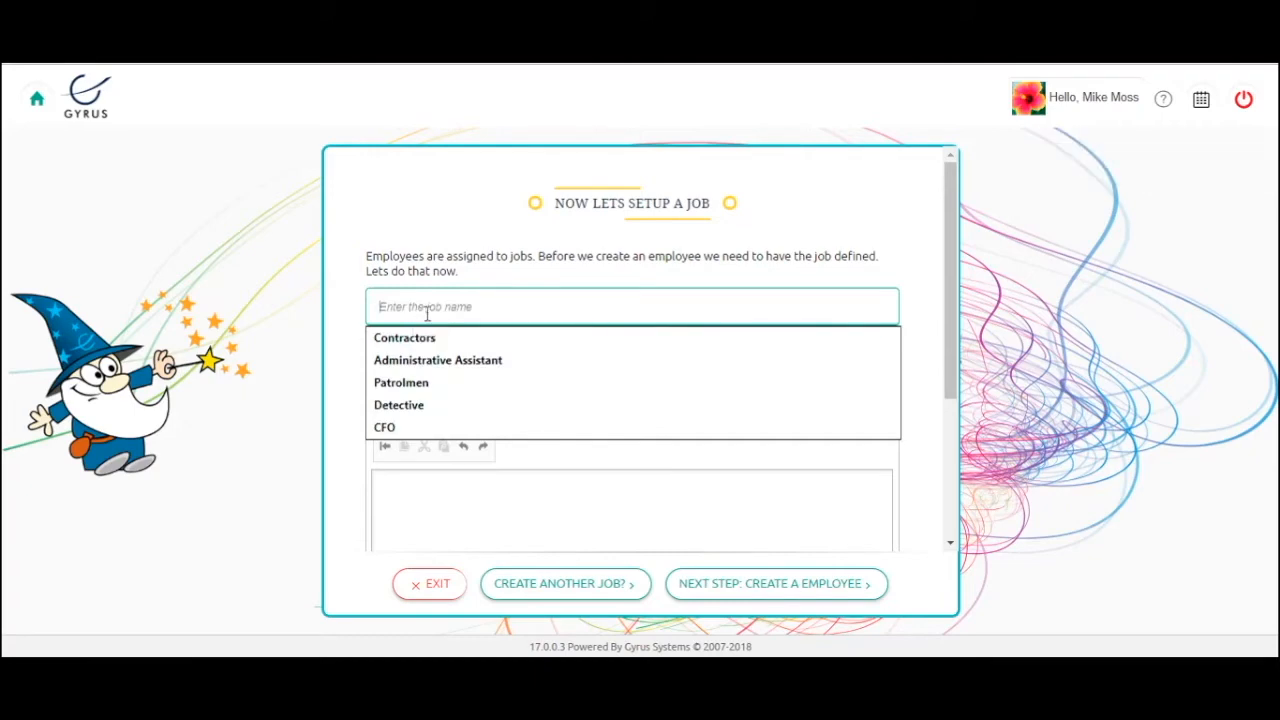
pyautogui.write('CEO')
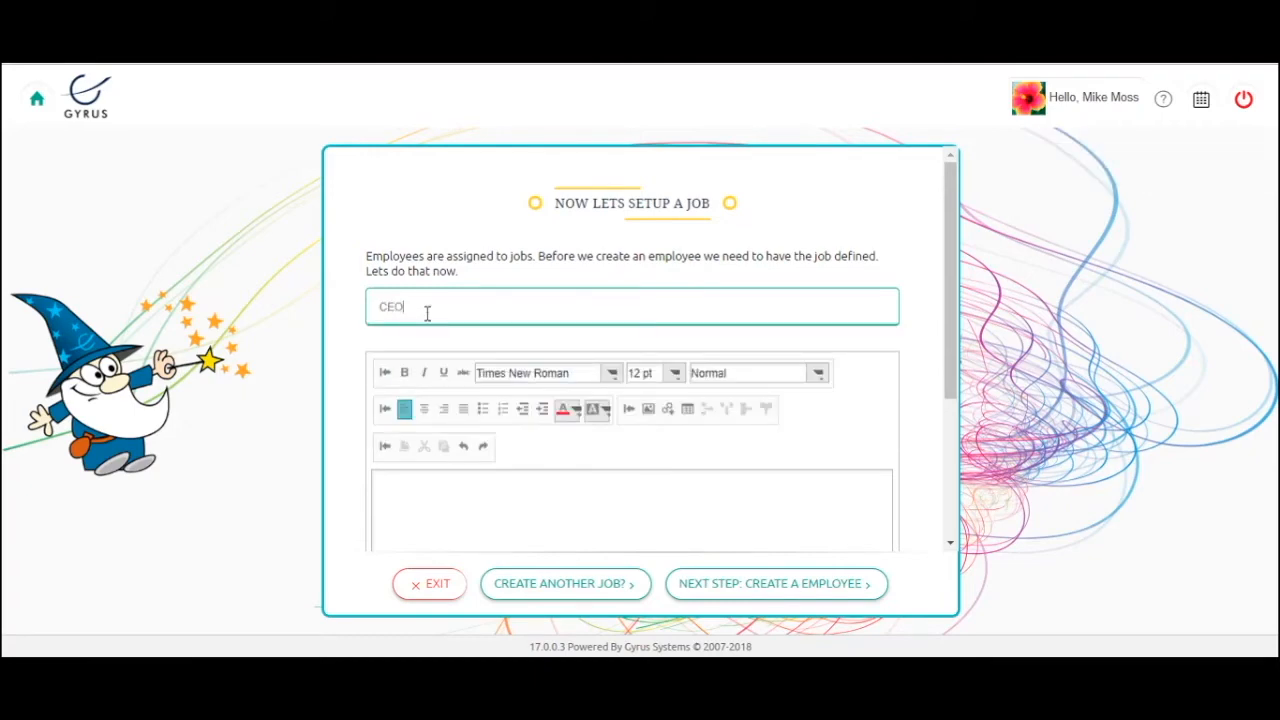
pyautogui.scroll(-1, 443, 398)
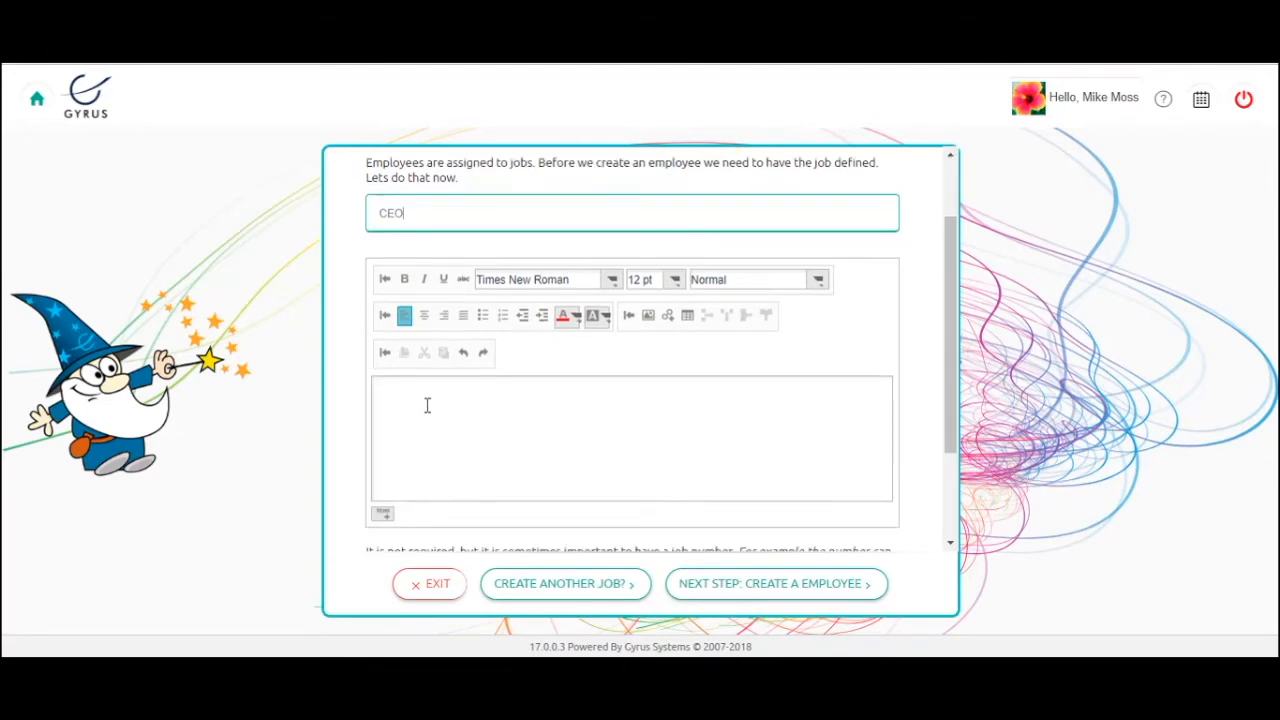
pyautogui.scroll(-2, 427, 405)
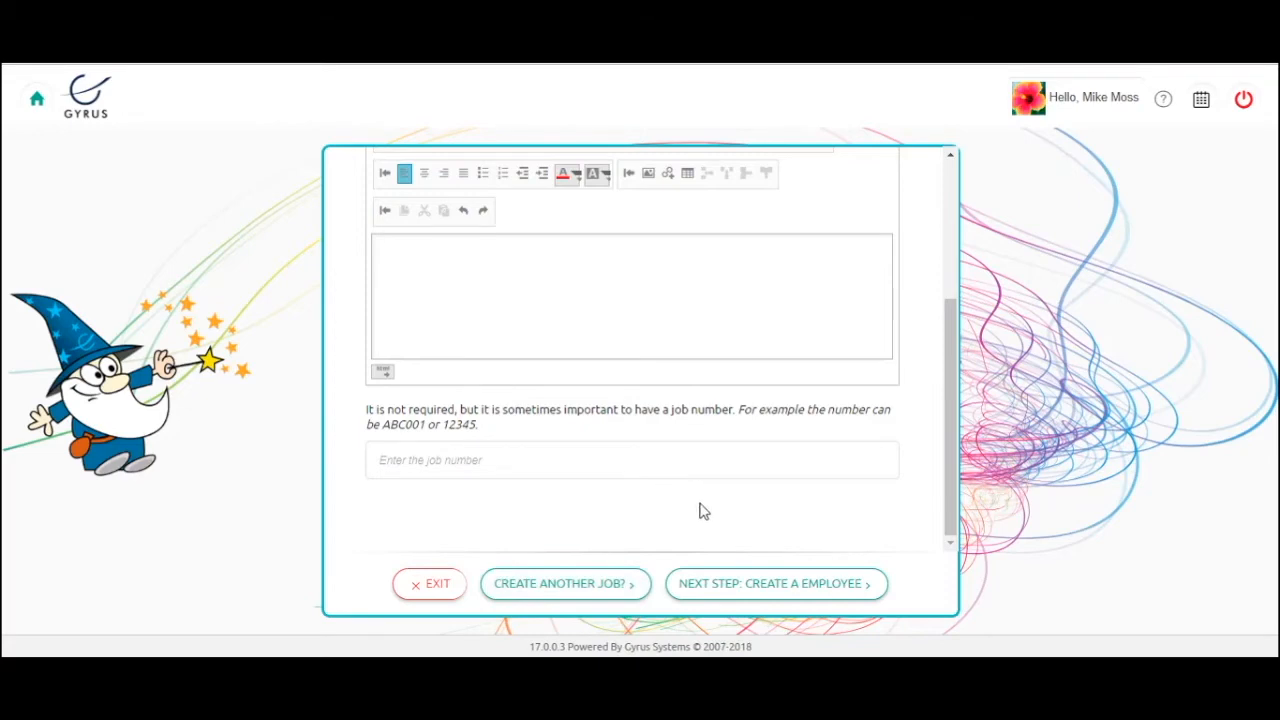
# Save the CEO job and enter the new employee's first, middle and last name.
pyautogui.click(768, 593)
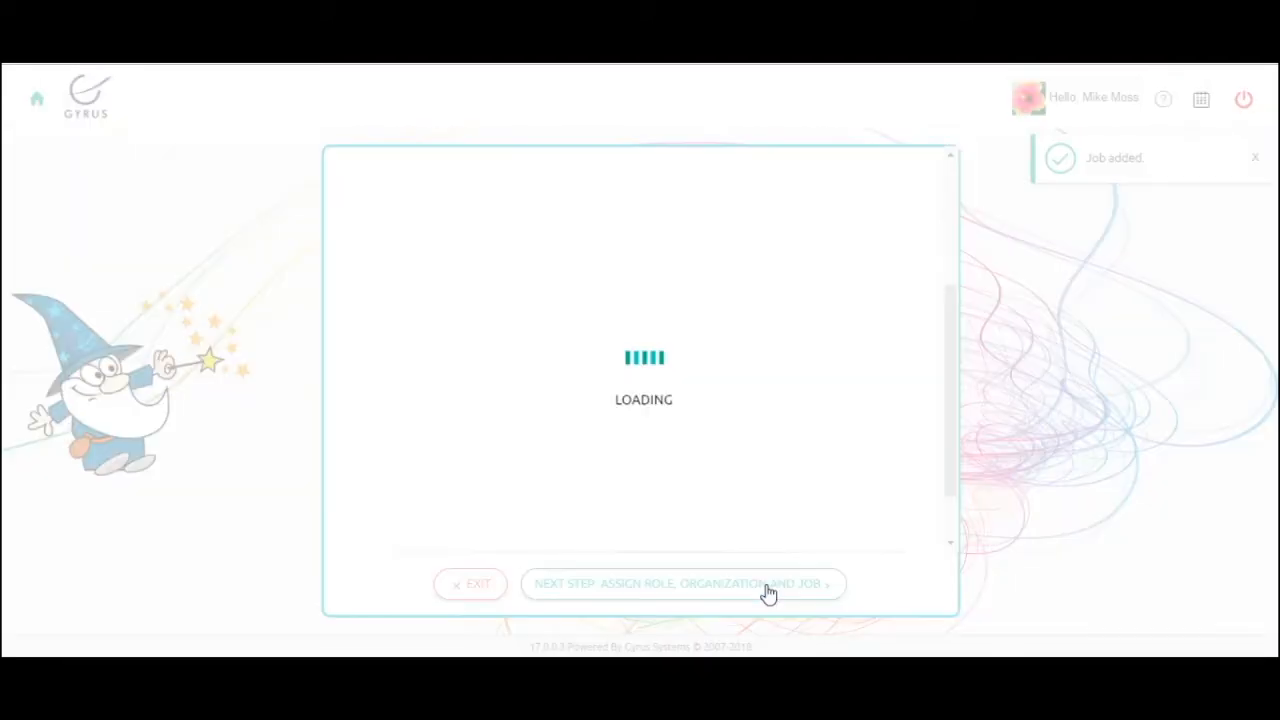
pyautogui.scroll(3, 768, 360)
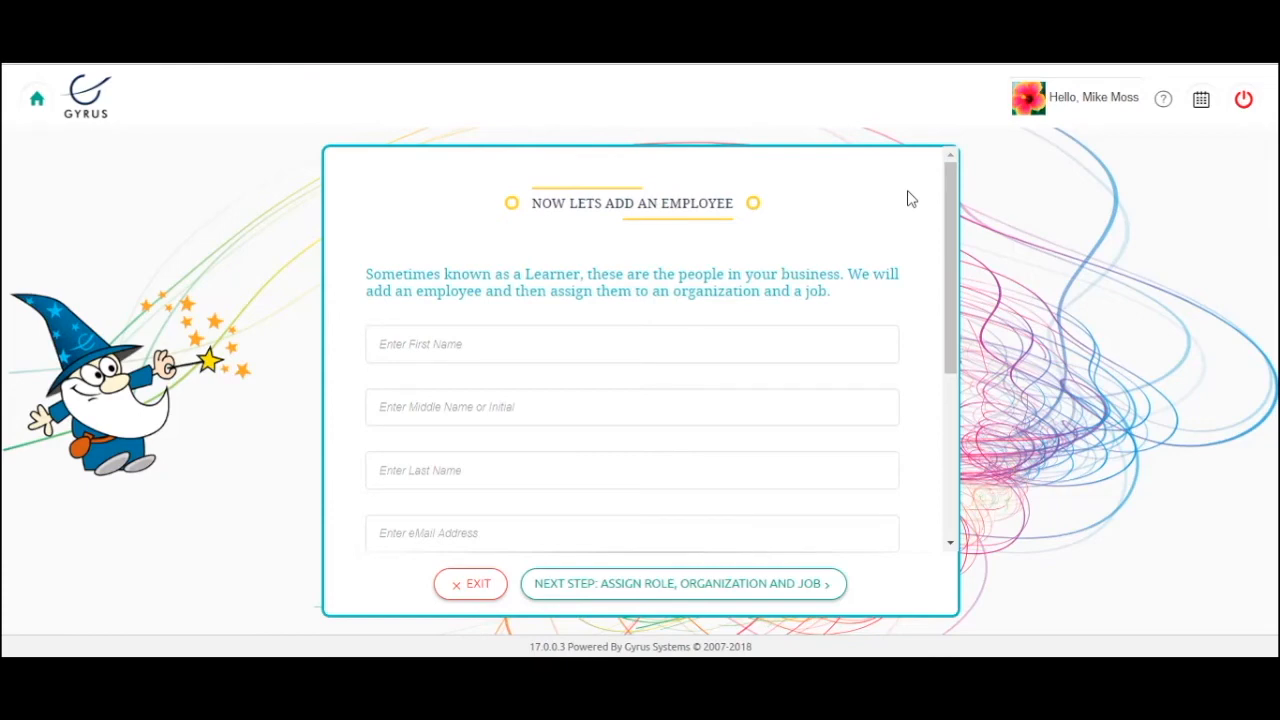
pyautogui.click(380, 344)
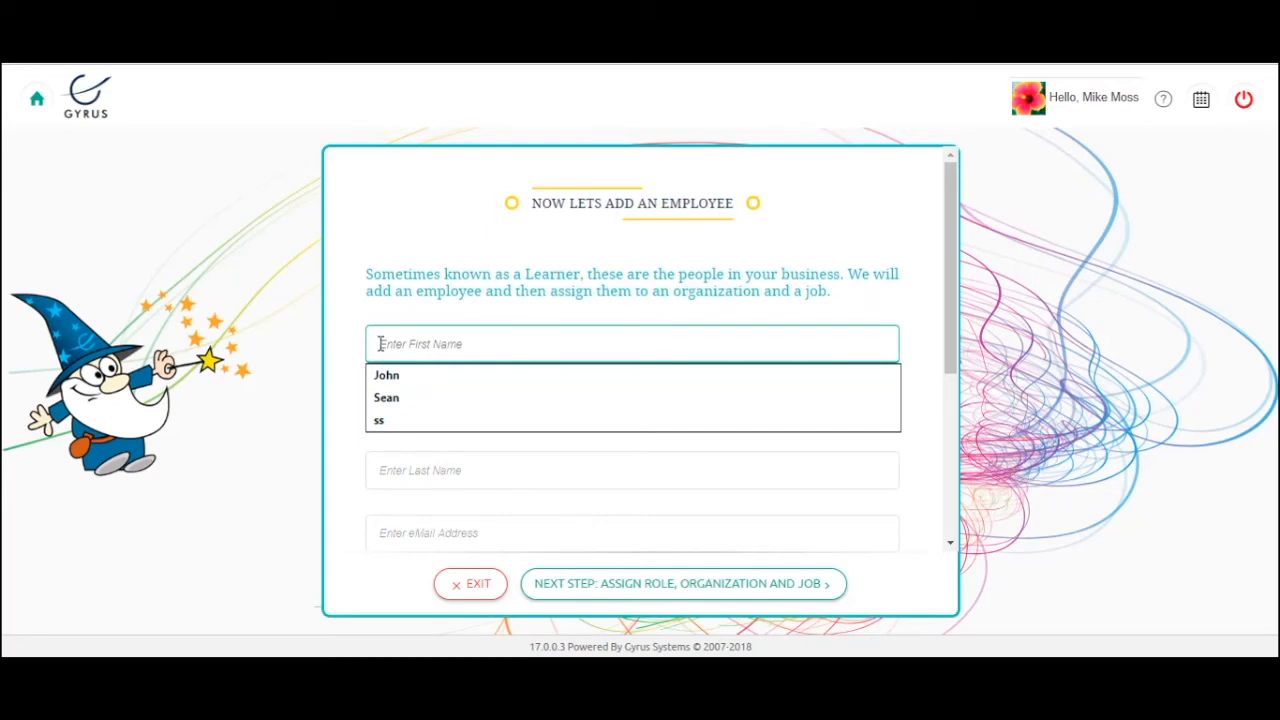
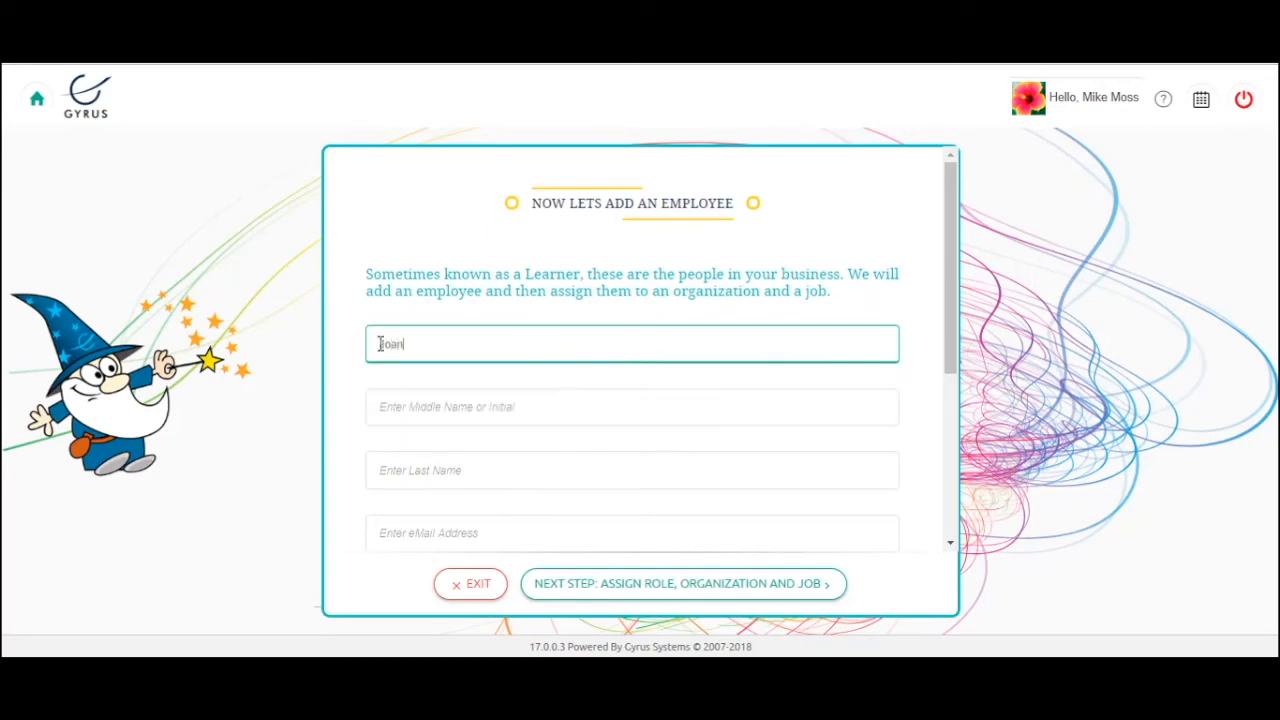
pyautogui.click(397, 400)
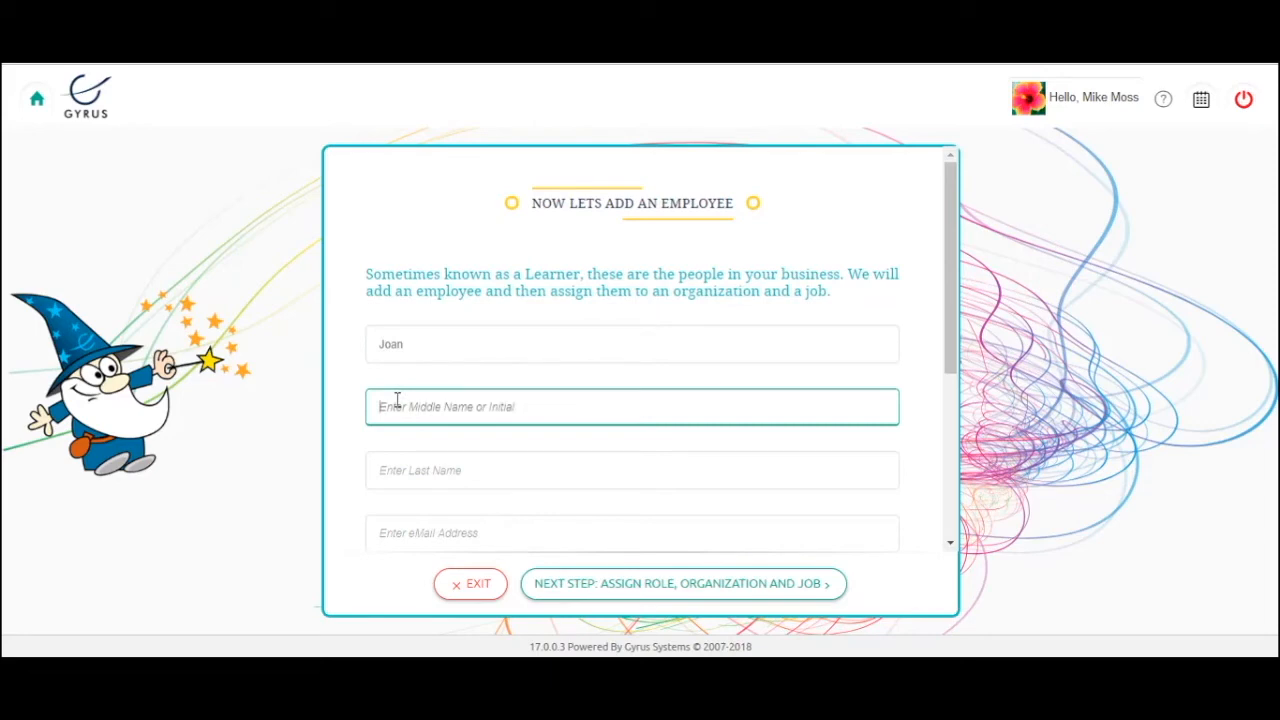
pyautogui.write('S')
pyautogui.click(410, 474)
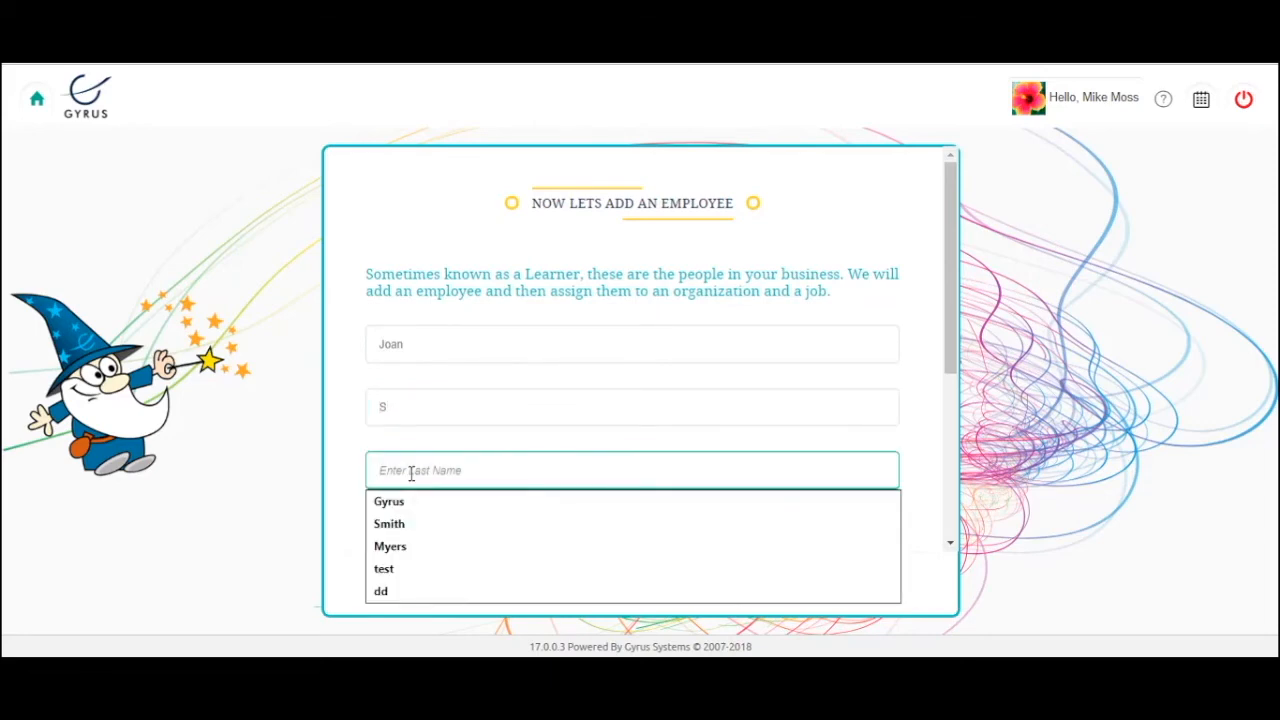
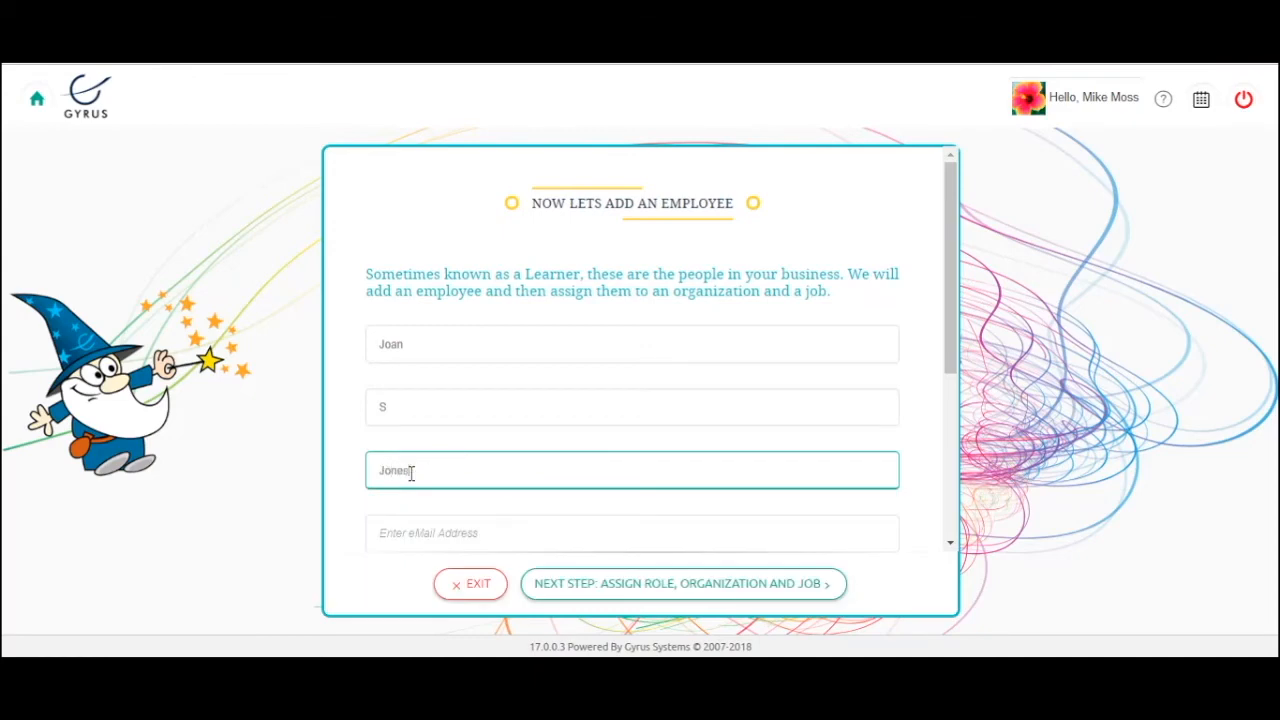
# Fill in the employee number, login username and password, then save the employee.
pyautogui.scroll(-1, 665, 393)
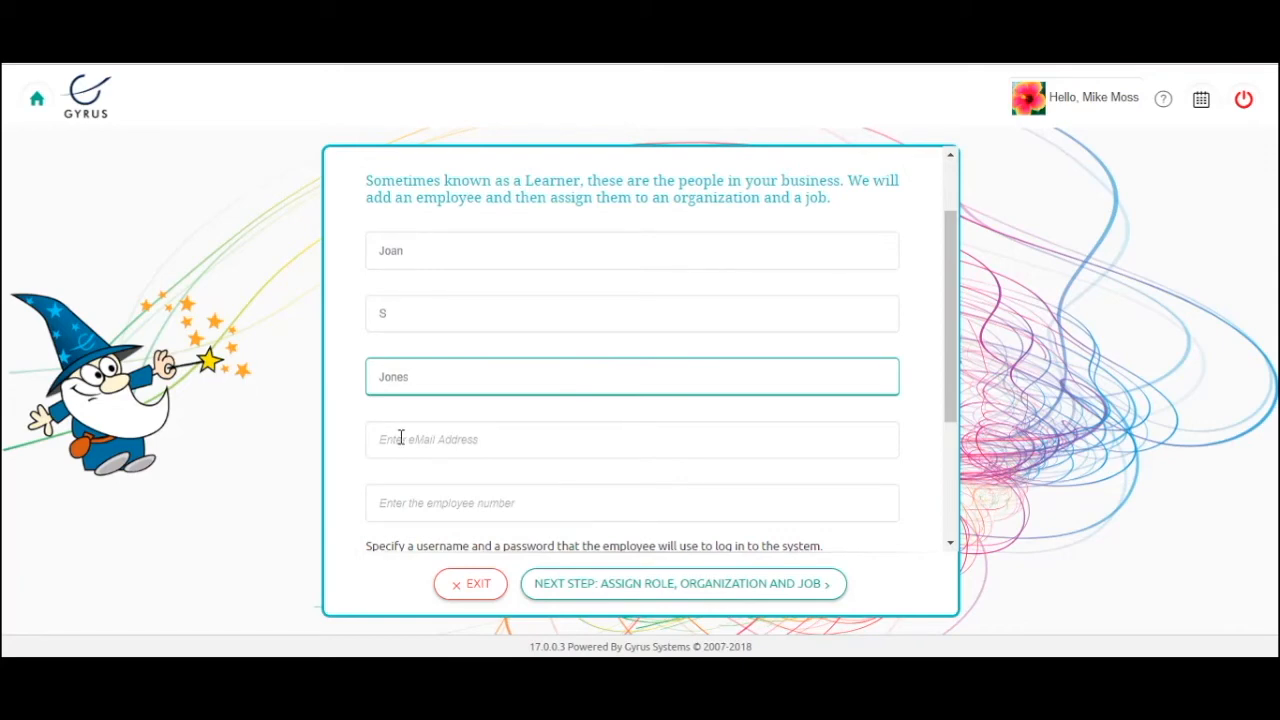
pyautogui.scroll(-1, 334, 451)
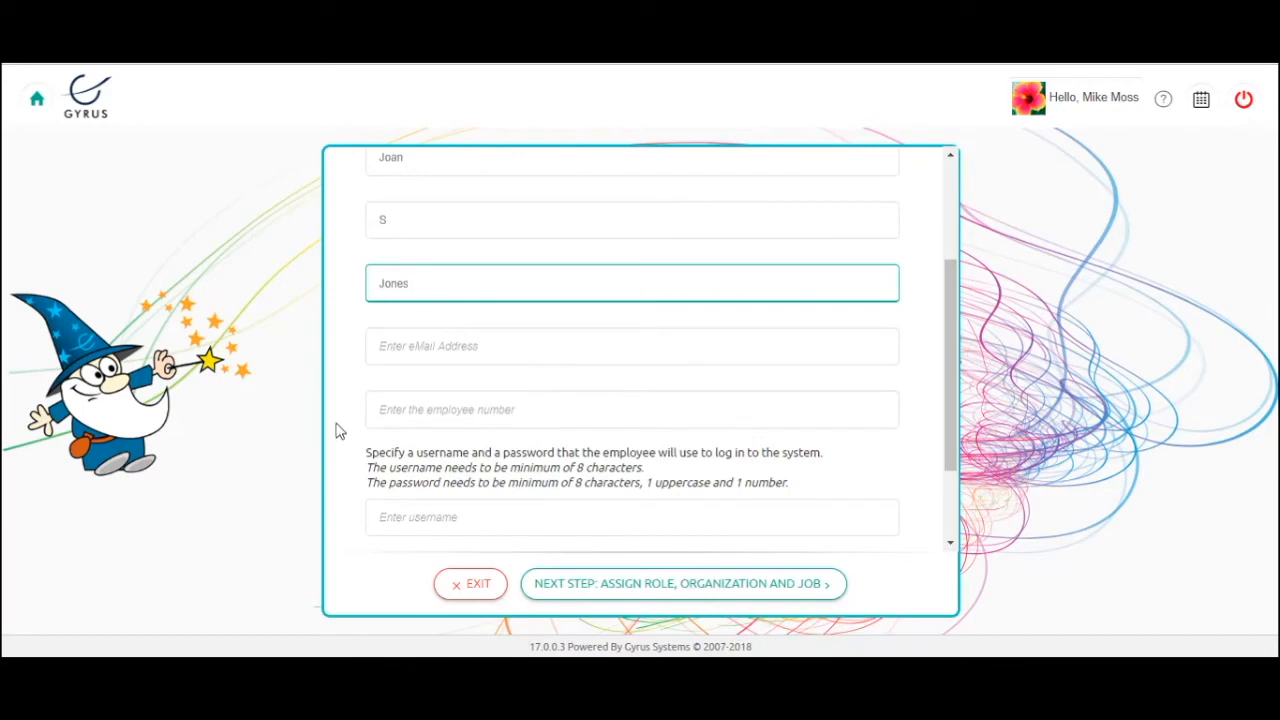
pyautogui.click(385, 410)
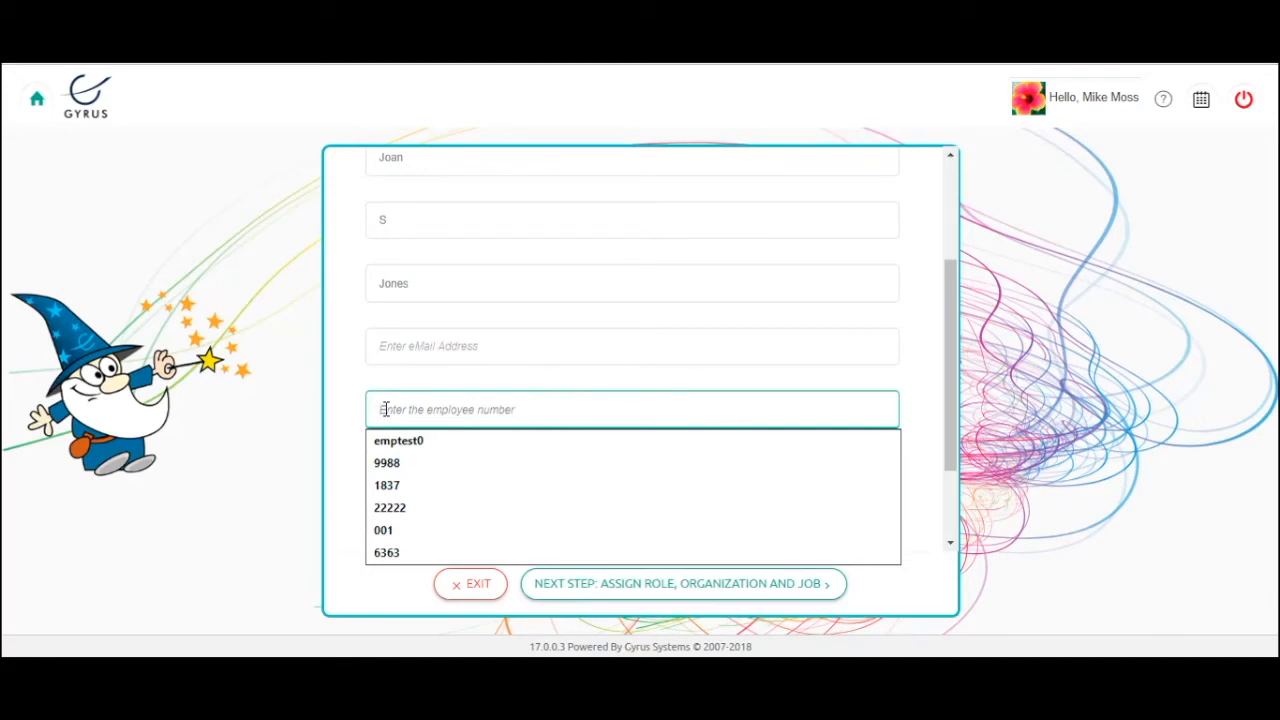
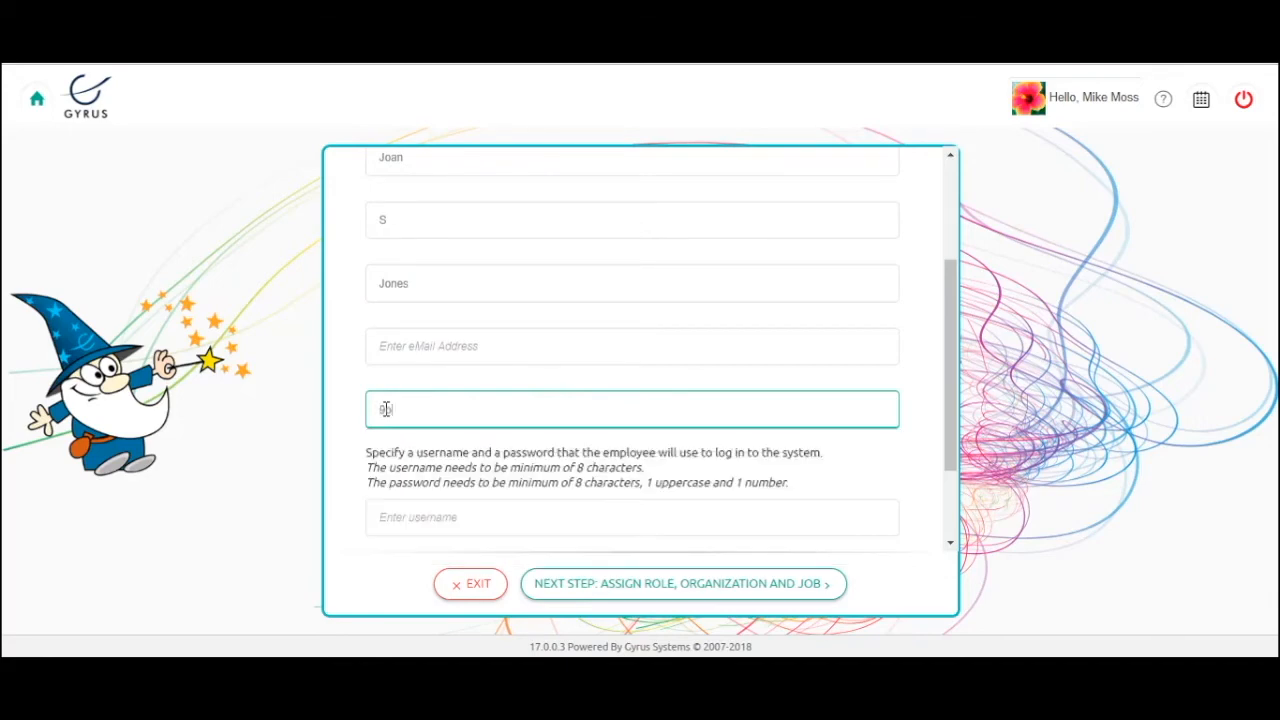
pyautogui.scroll(-1, 380, 440)
pyautogui.click(397, 422)
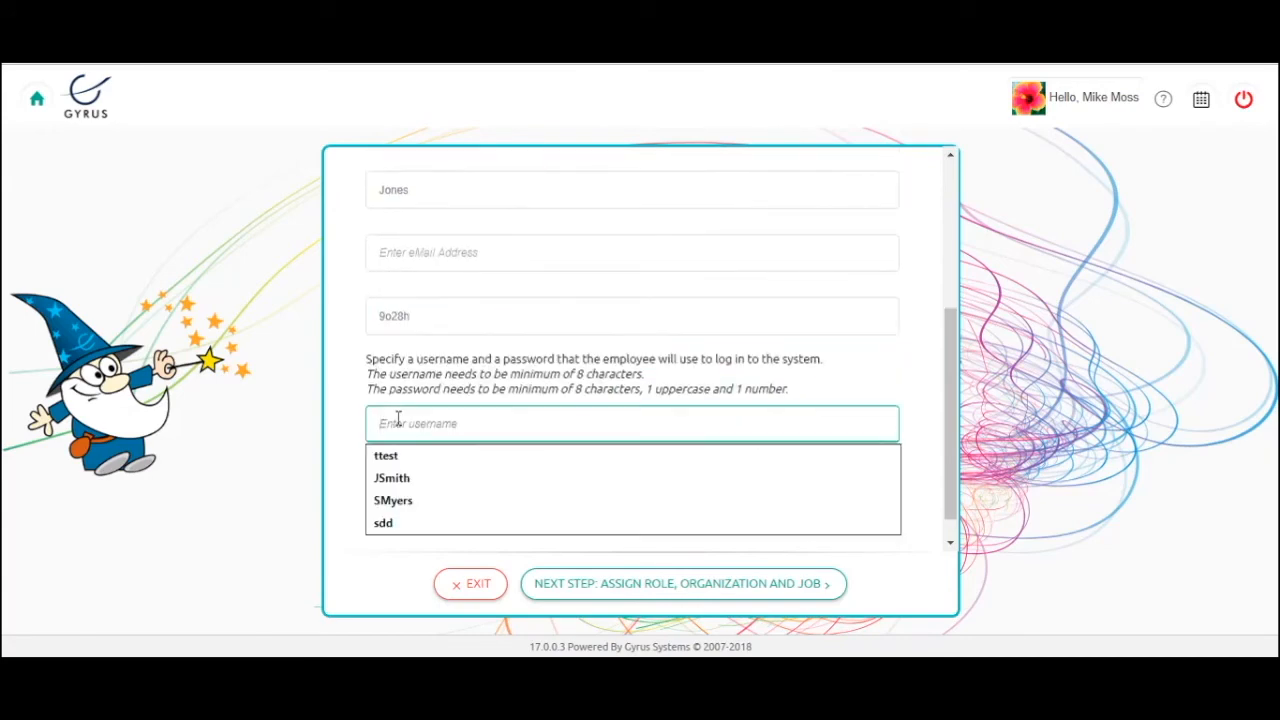
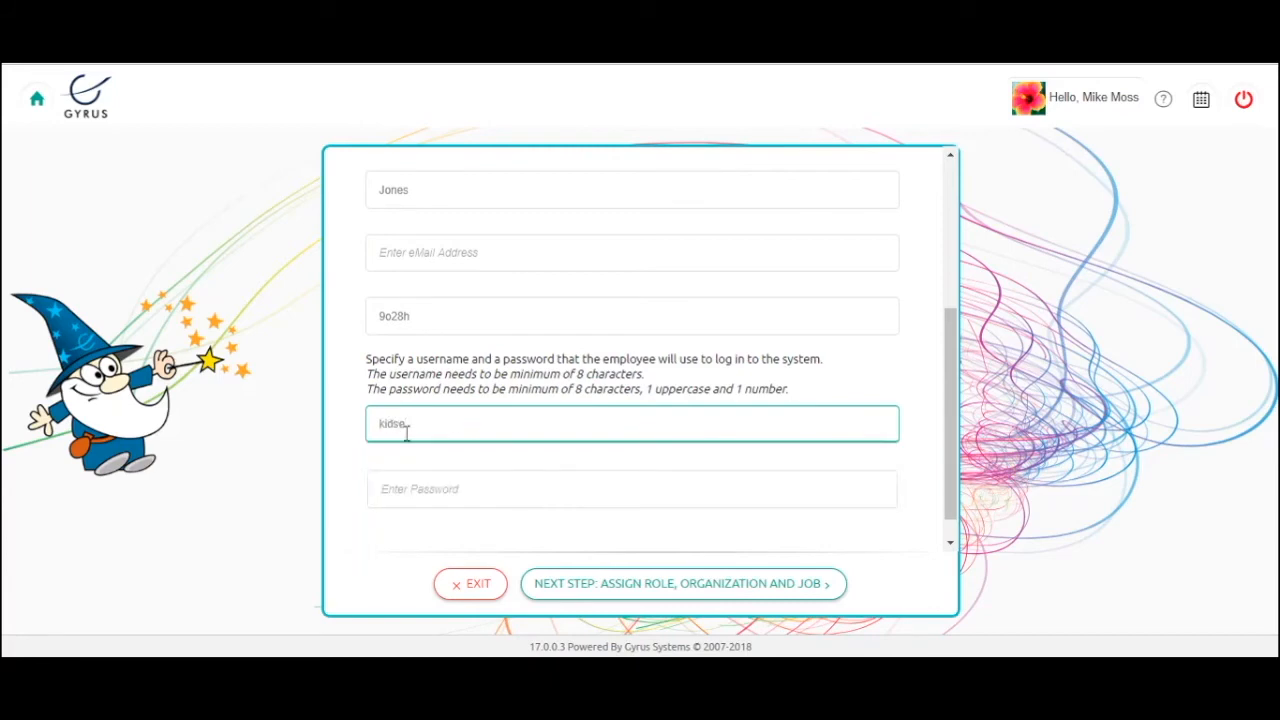
pyautogui.click(417, 490)
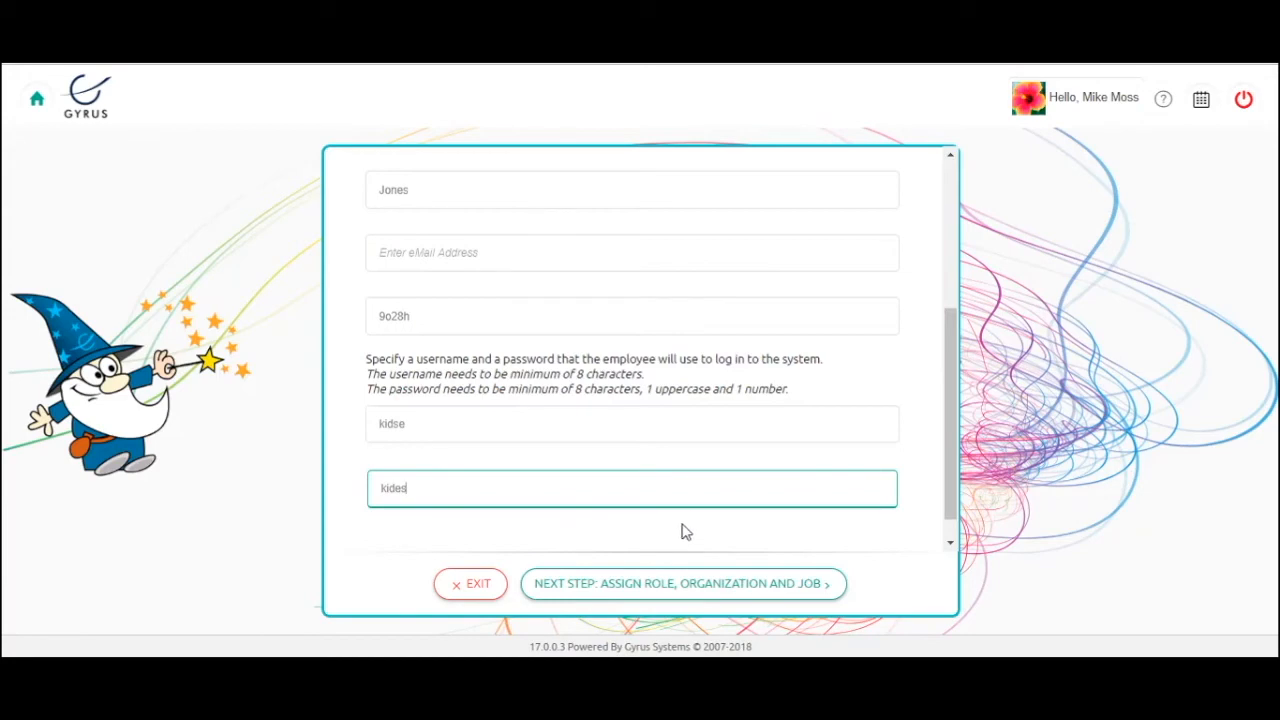
pyautogui.click(651, 588)
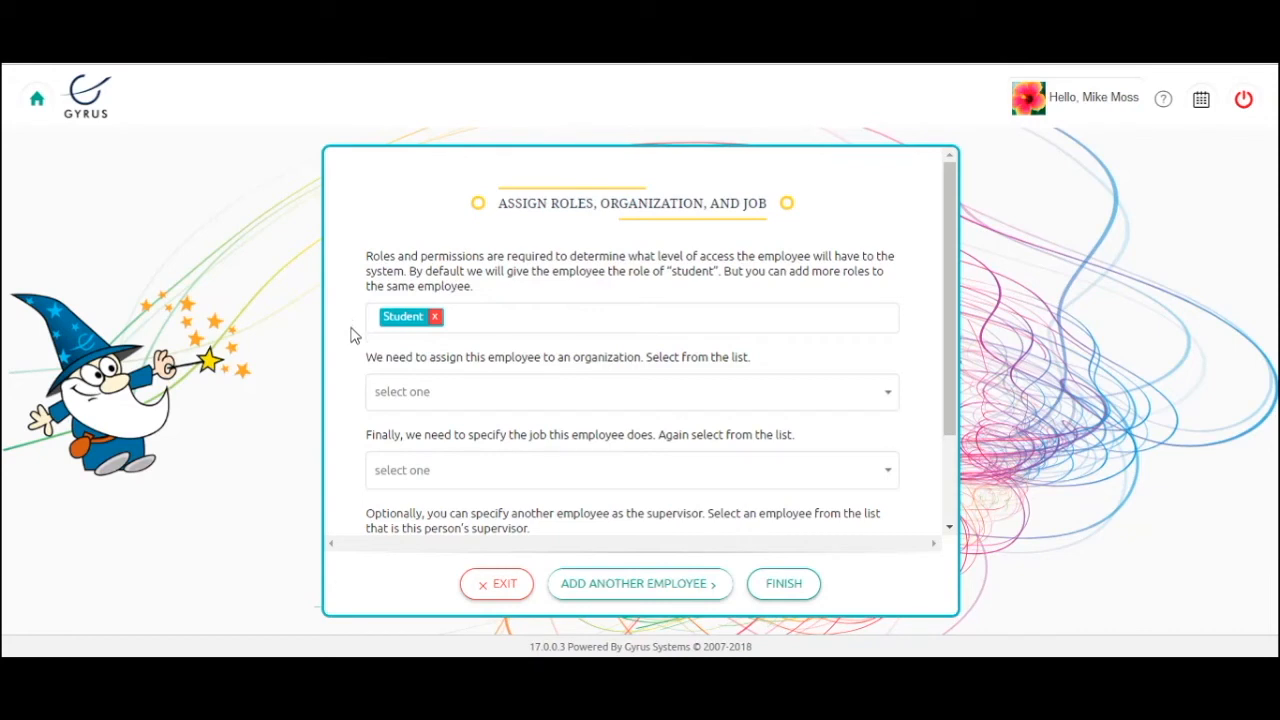
# Review the available roles and keep Student as the employee's only role.
pyautogui.click(505, 318)
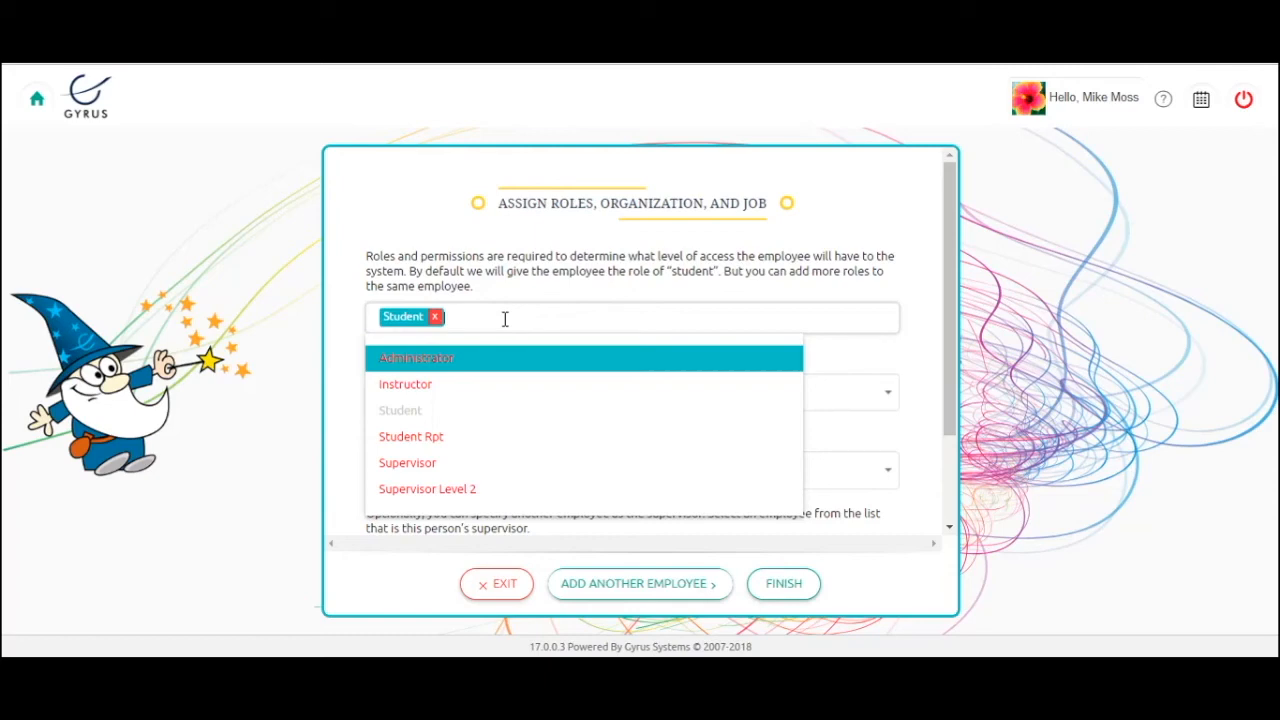
pyautogui.click(343, 296)
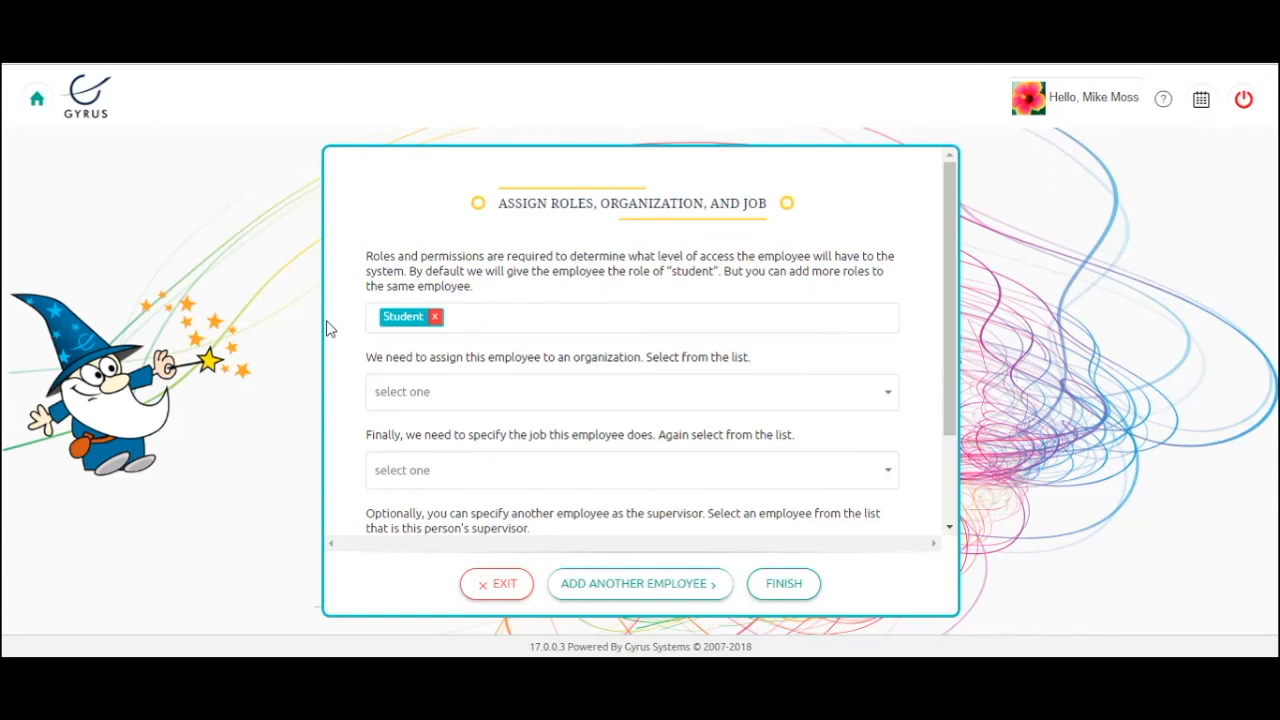
# Assign organization Management and job Accountant - Receivable, then finish to the Congratulations screen.
pyautogui.click(888, 398)
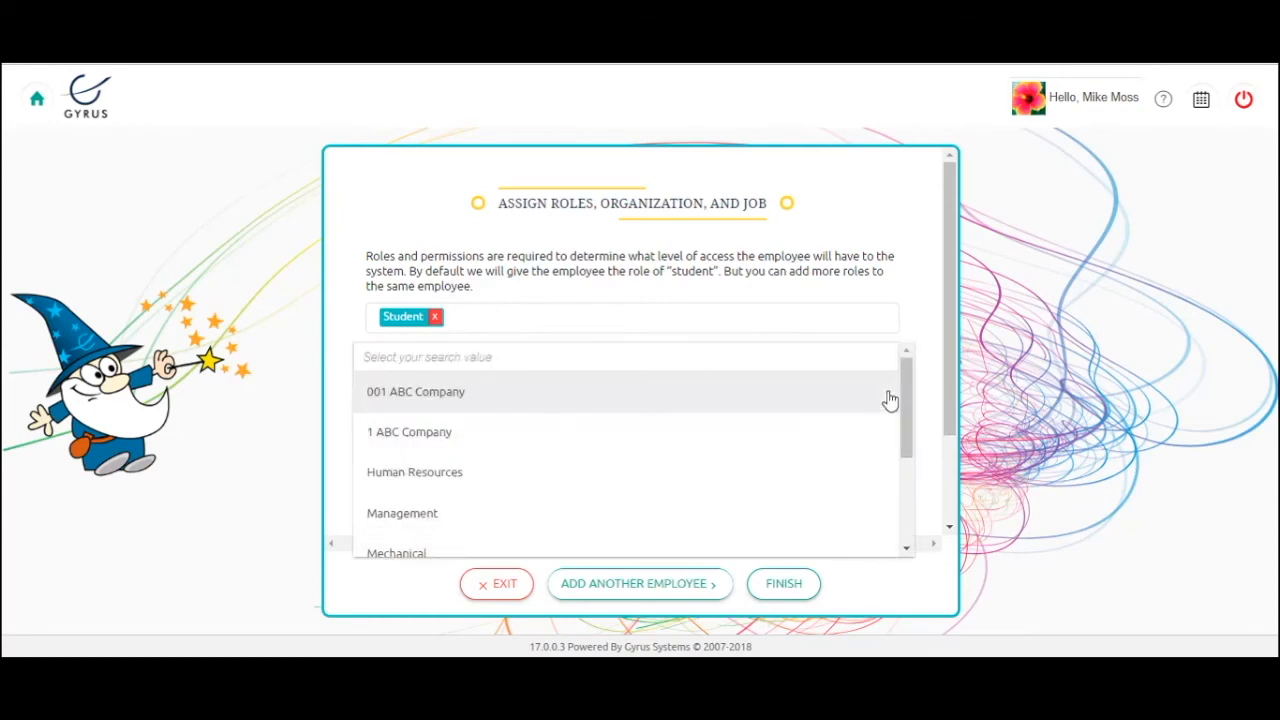
pyautogui.click(414, 518)
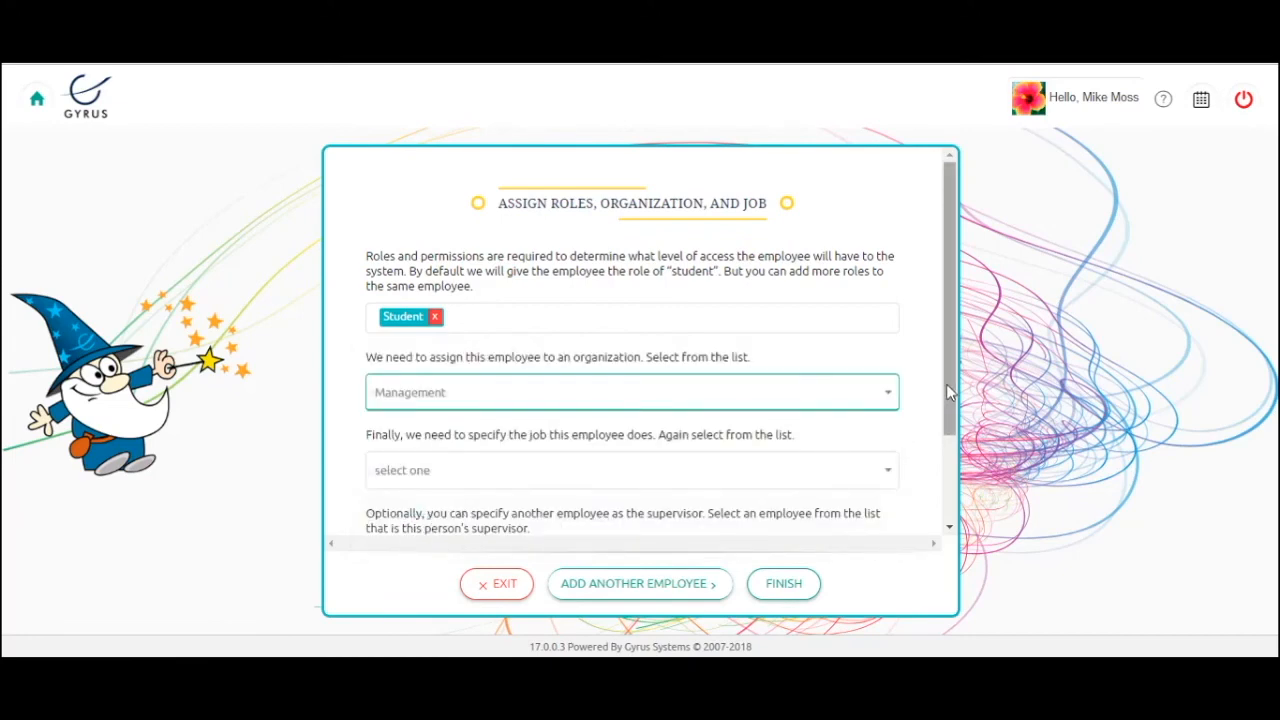
pyautogui.scroll(-1, 946, 383)
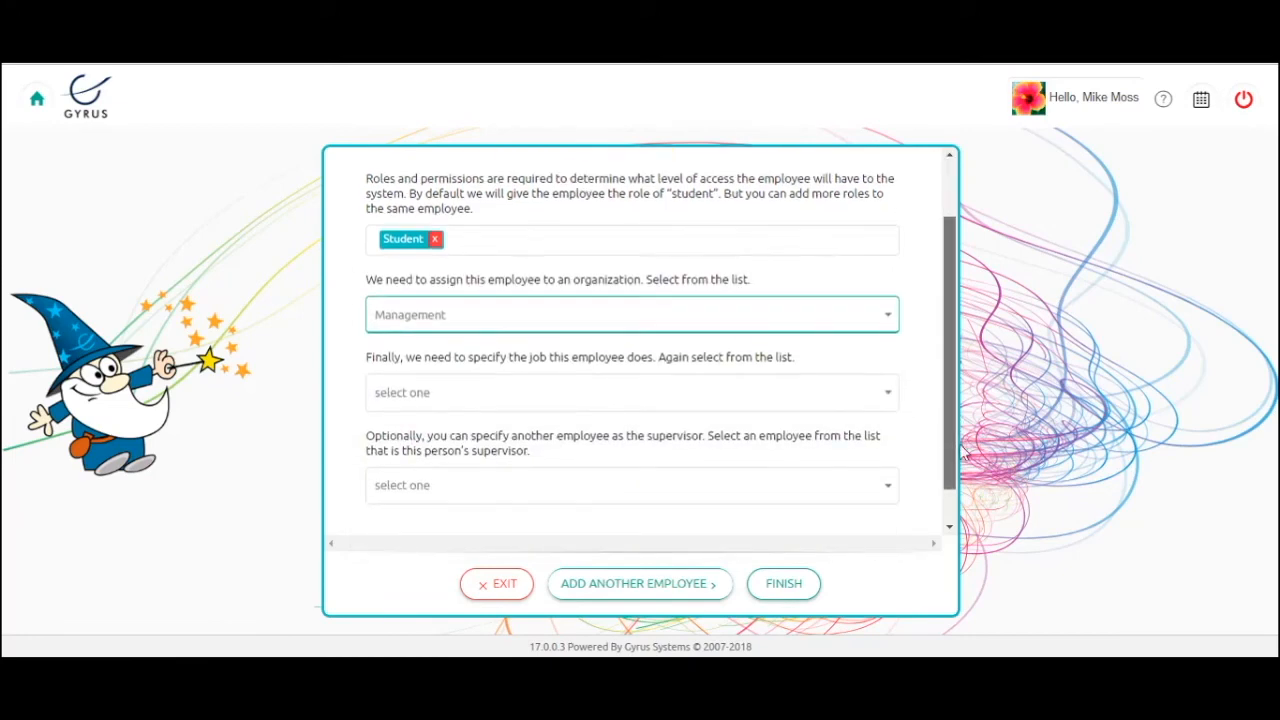
pyautogui.click(887, 372)
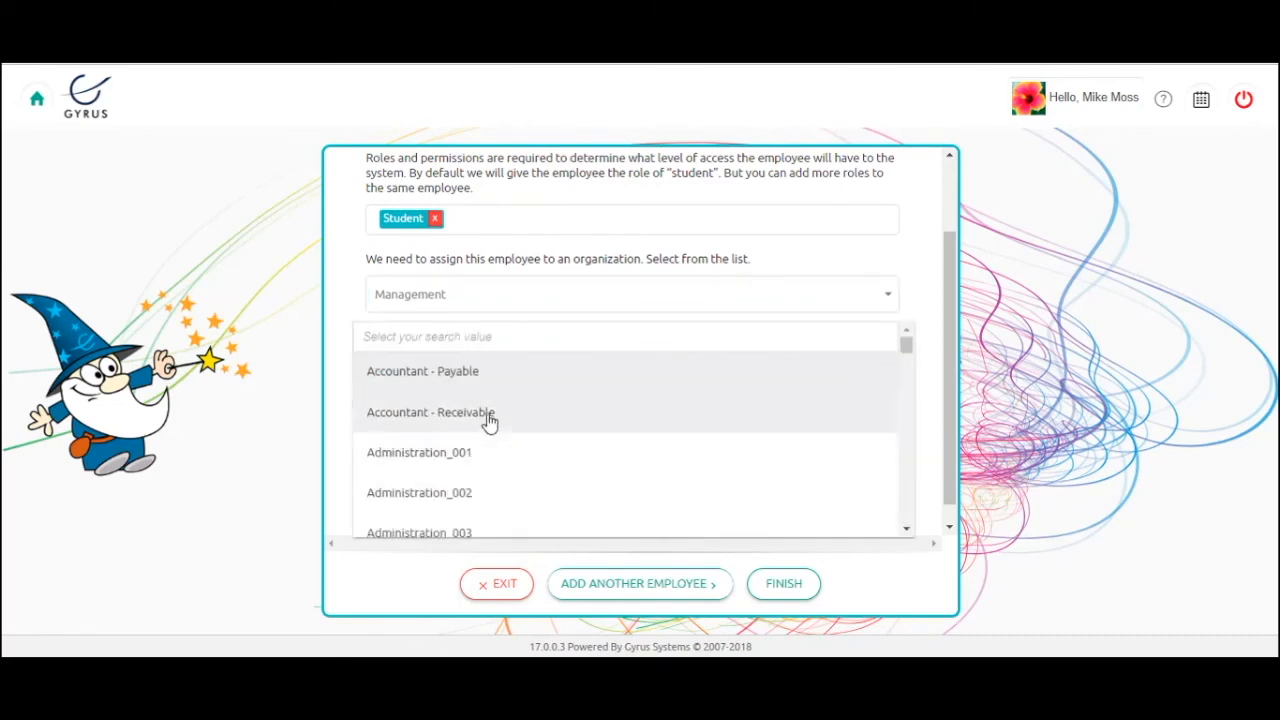
pyautogui.click(663, 434)
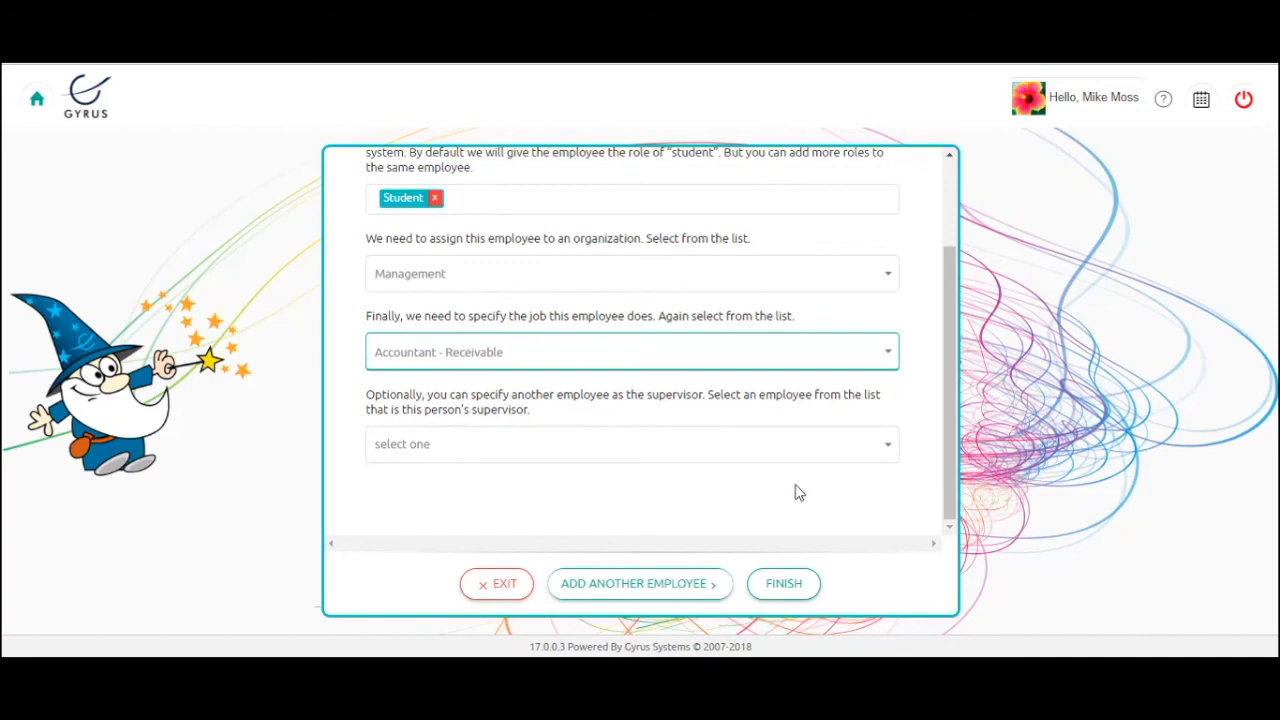
pyautogui.click(785, 594)
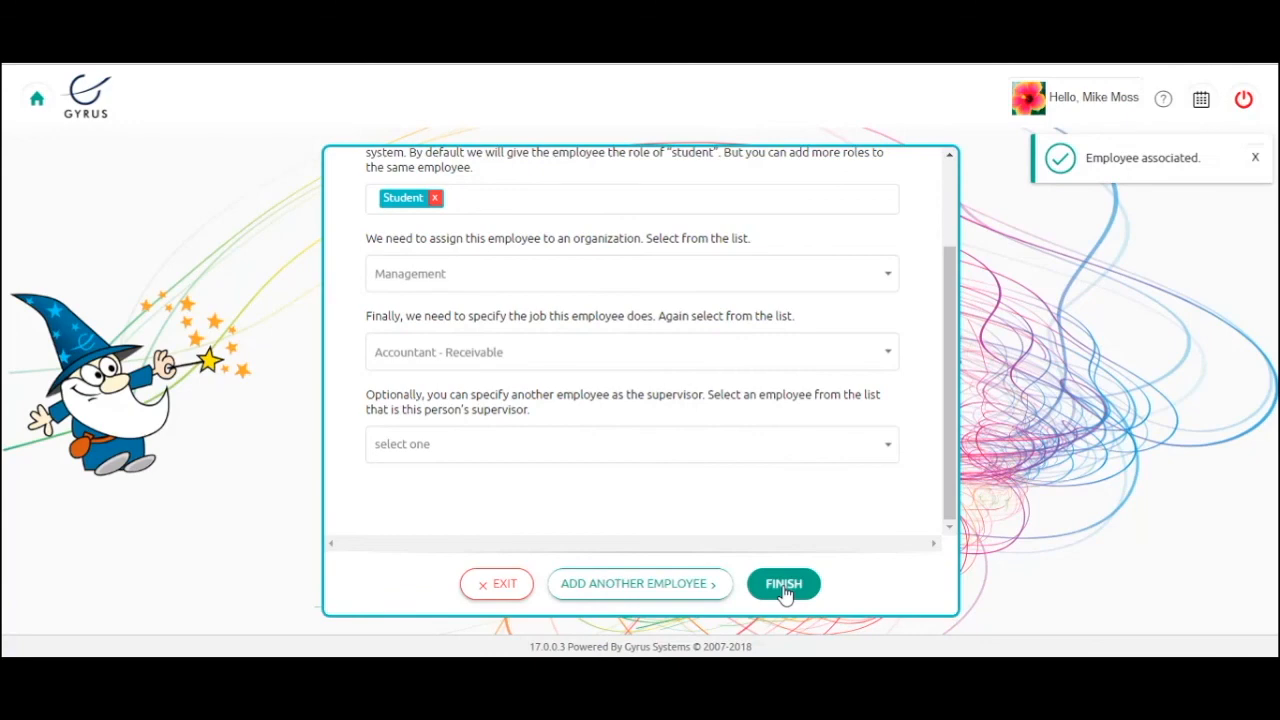
pyautogui.click(785, 592)
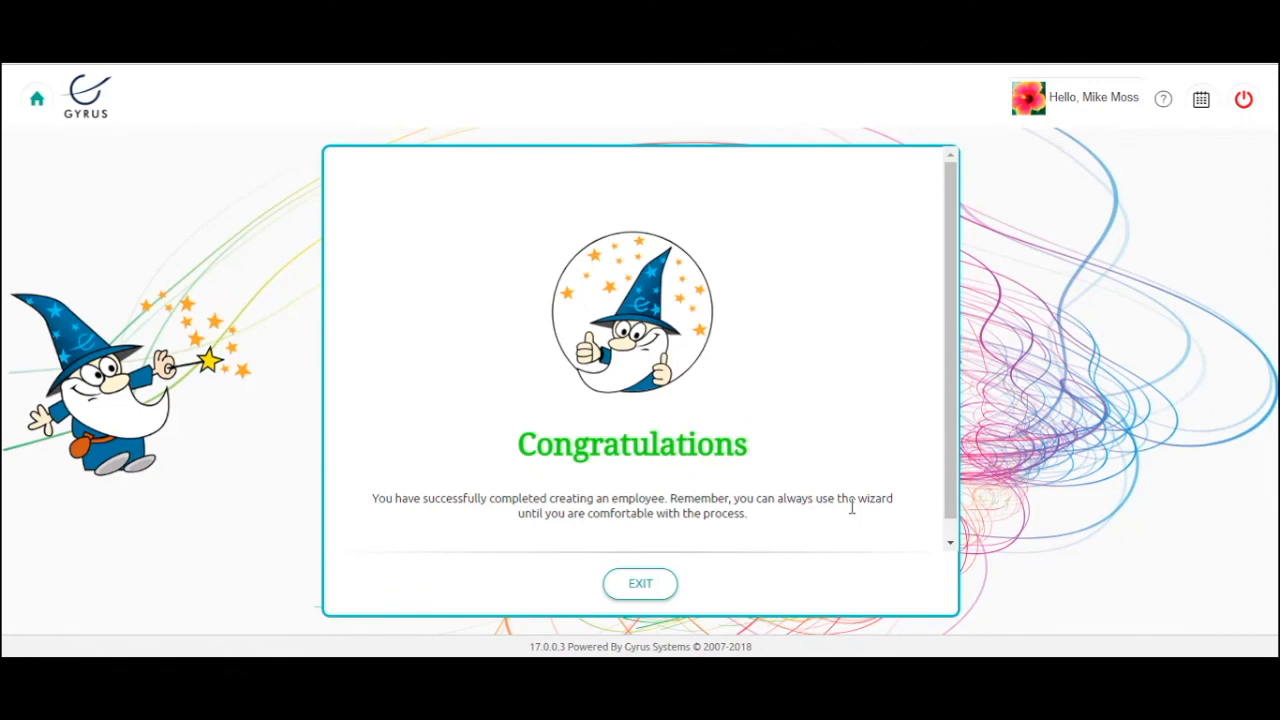